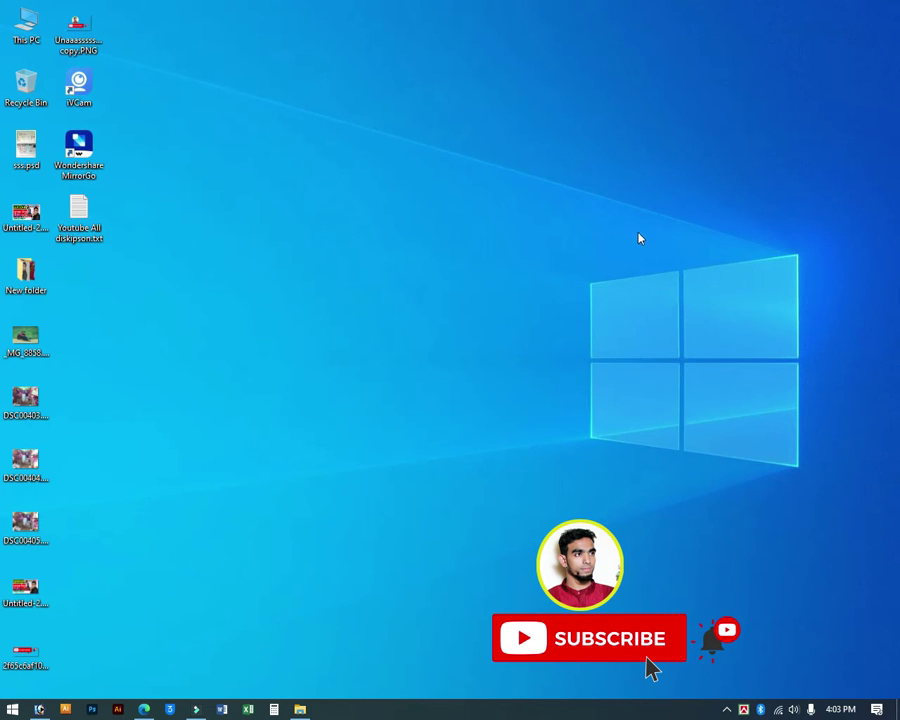
pyautogui.rightClick(616, 216)
pyautogui.click(686, 259)
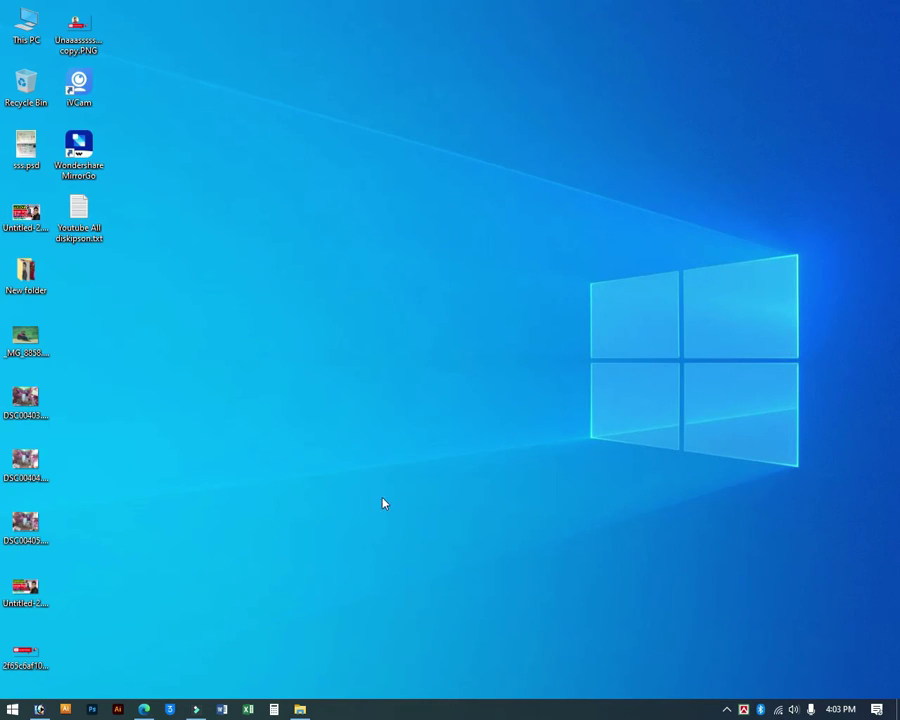
# Switch to Microsoft Edge and load the Google homepage from the saved bookmark.
pyautogui.moveTo(144, 710)
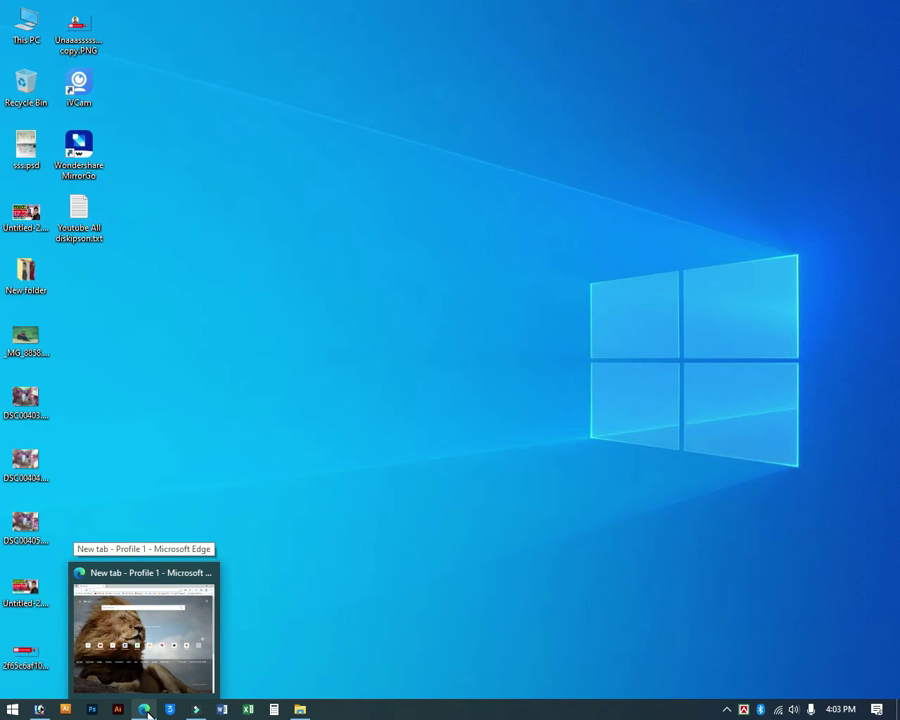
pyautogui.click(163, 628)
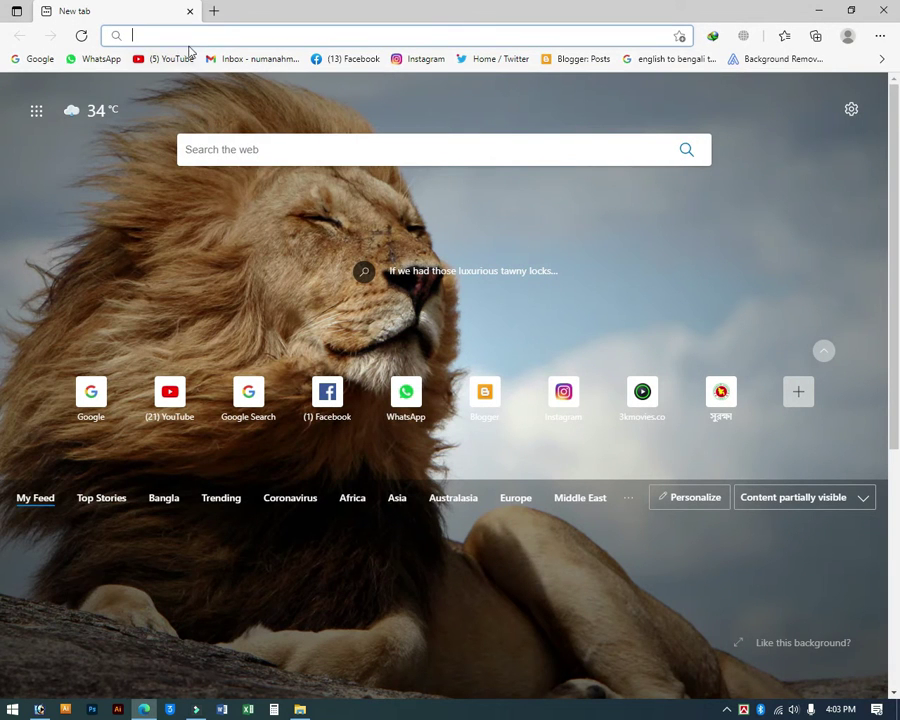
pyautogui.click(42, 58)
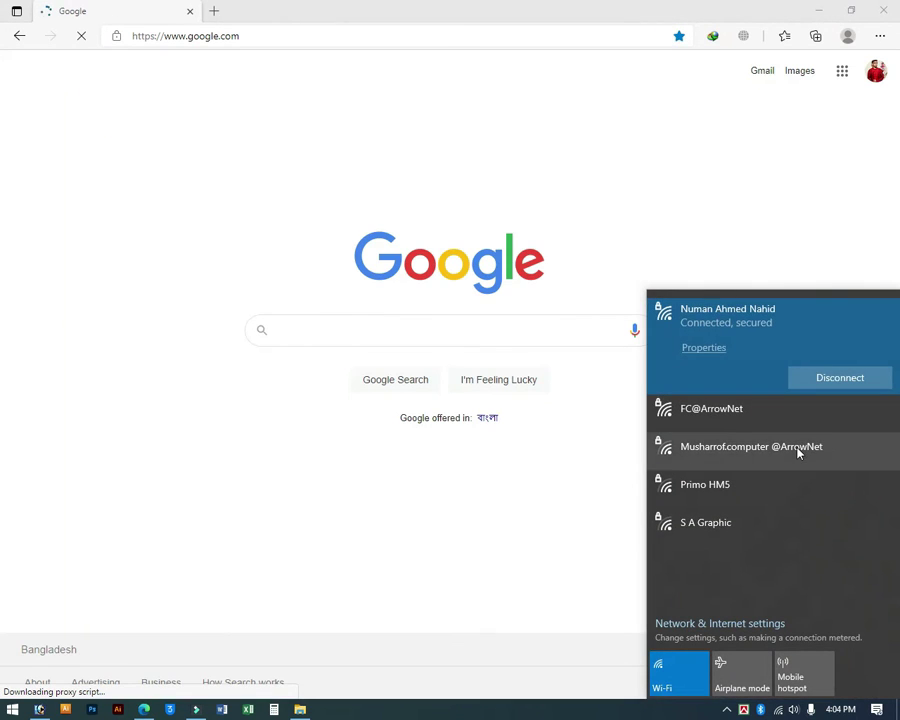
pyautogui.click(614, 697)
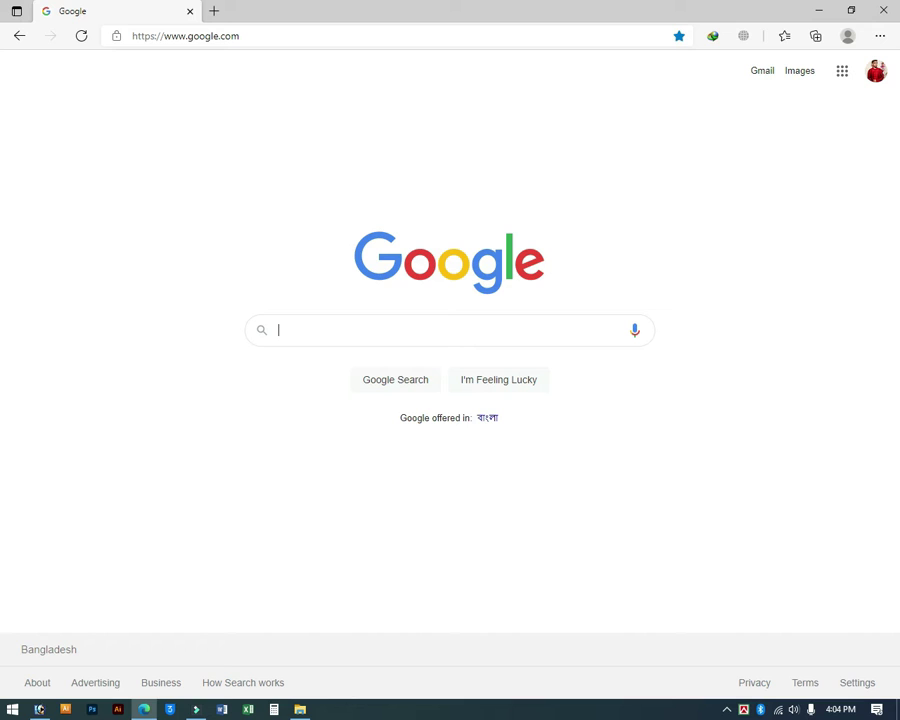
# Search Google for "invideo".
pyautogui.click(325, 332)
pyautogui.write('invi')
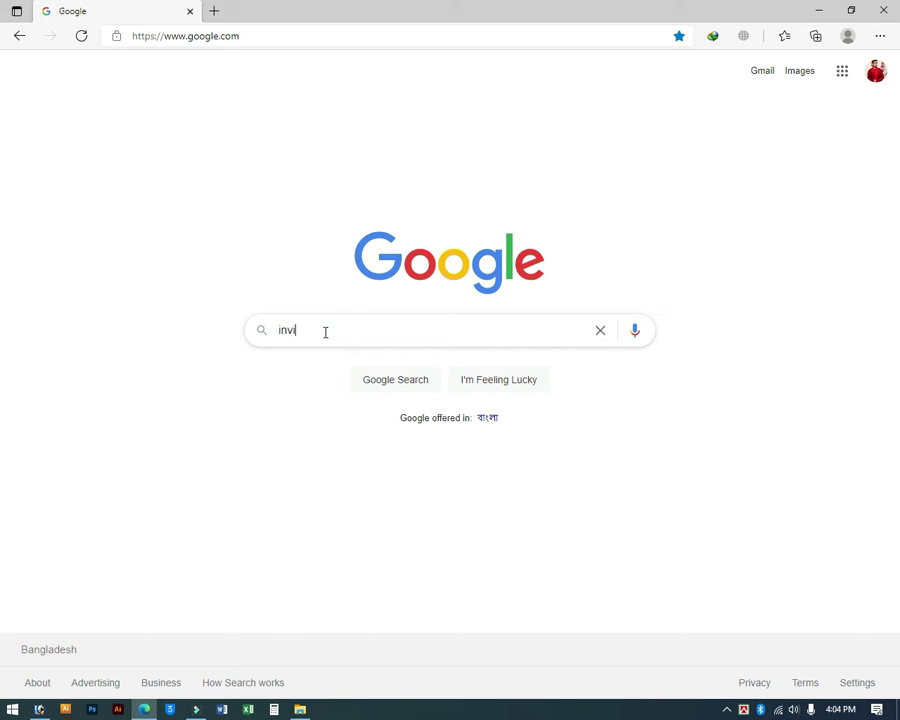
pyautogui.write('deo')
pyautogui.press('Return')
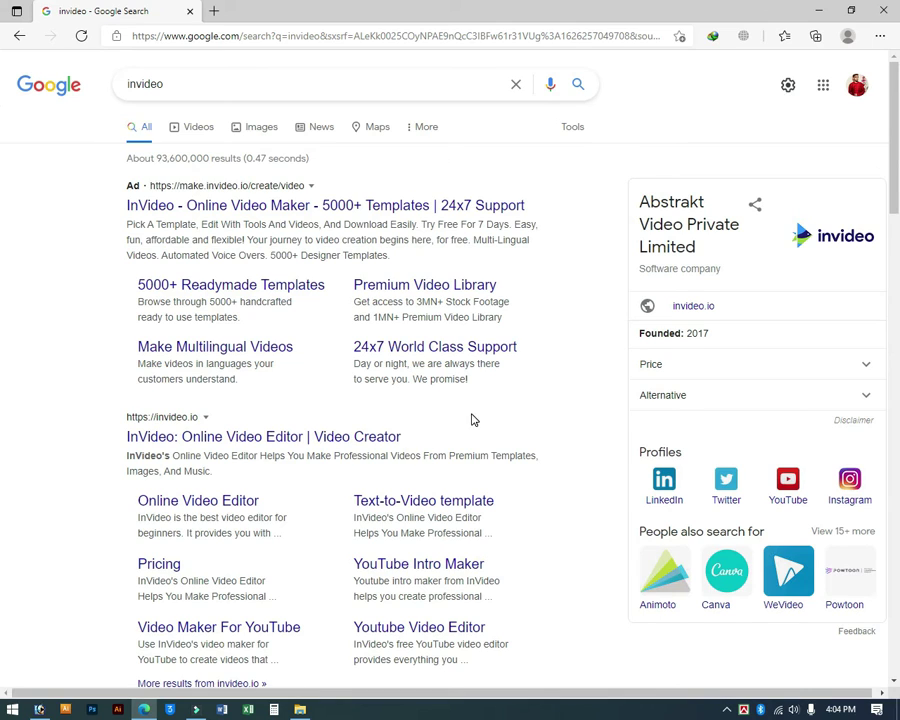
# Open the result "InVideo: Online Video Editor | Video Creator" in a separate tab and switch to it.
pyautogui.scroll(-2, 473, 420)
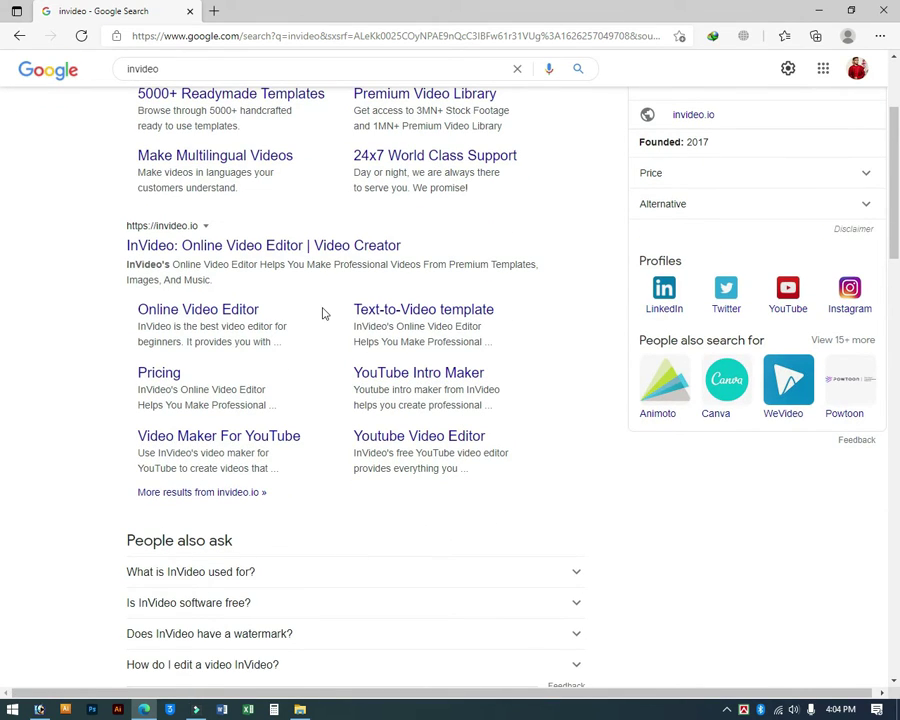
pyautogui.scroll(2, 322, 313)
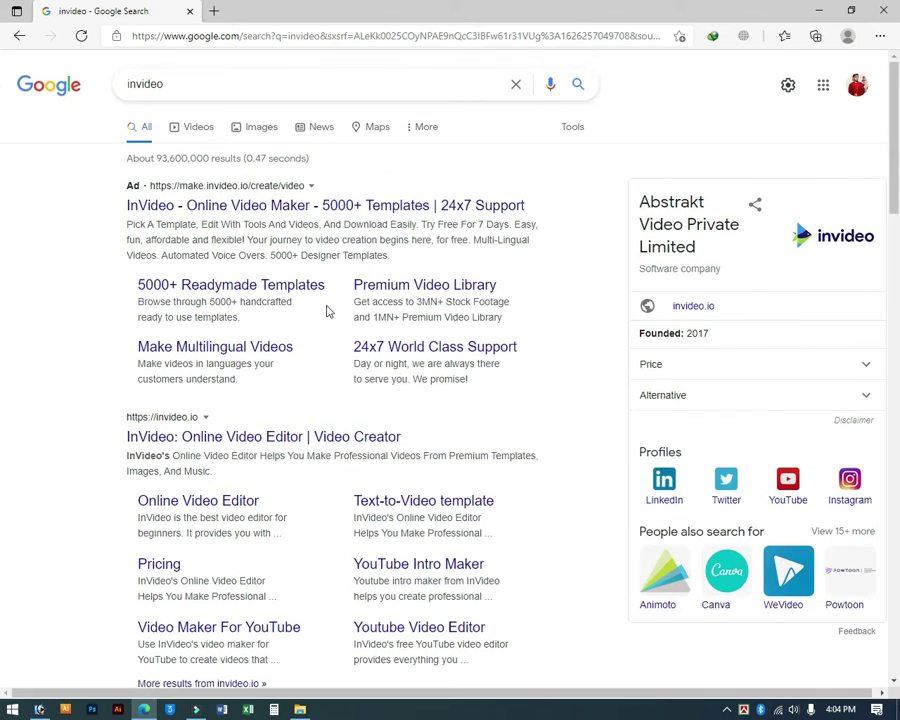
pyautogui.rightClick(276, 444)
pyautogui.click(330, 450)
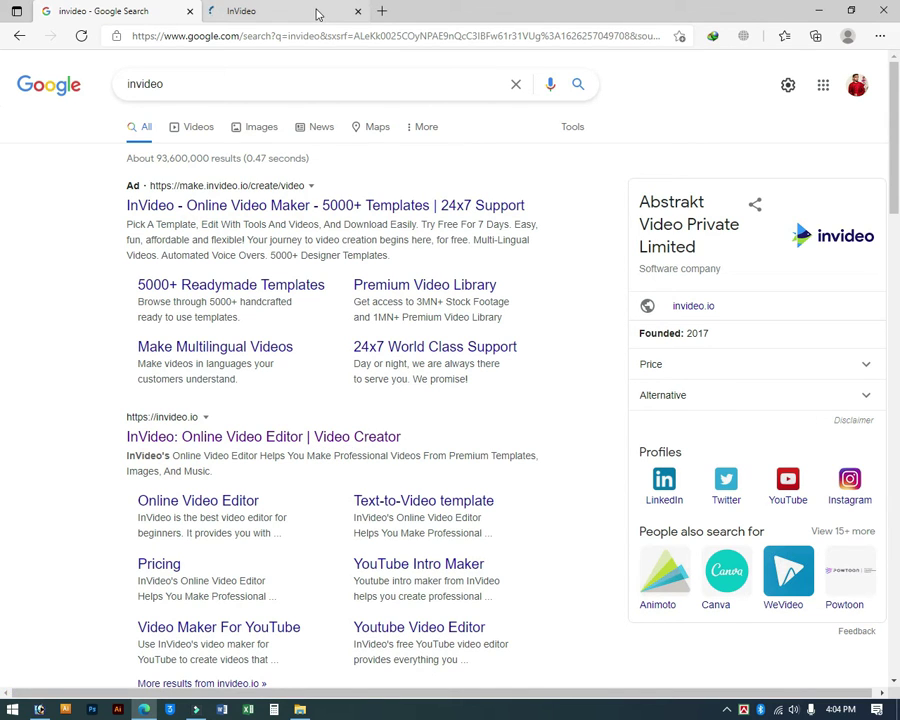
pyautogui.click(382, 11)
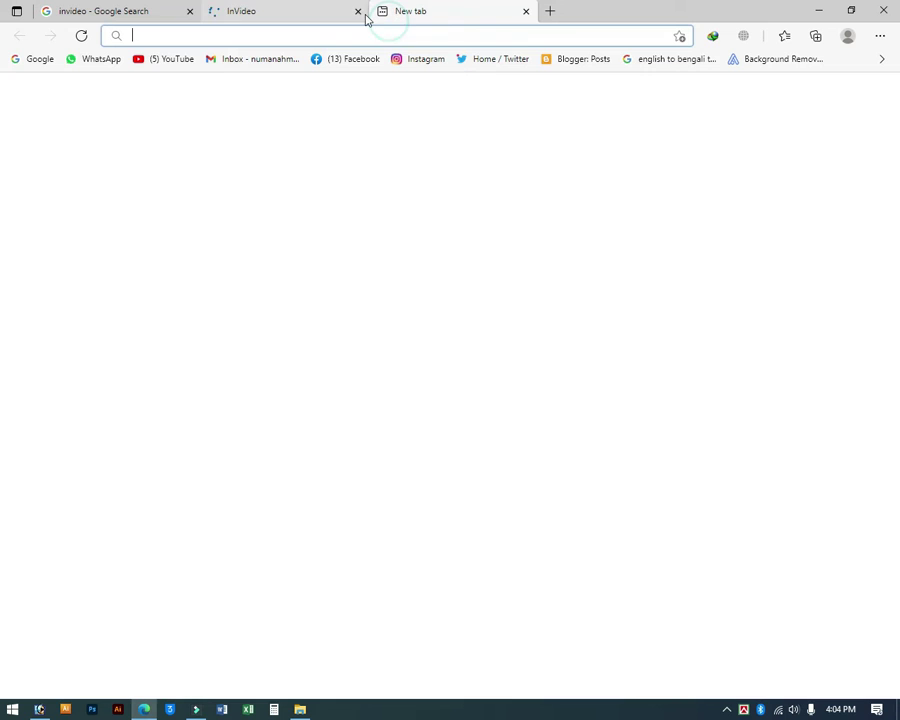
pyautogui.click(525, 11)
pyautogui.click(300, 14)
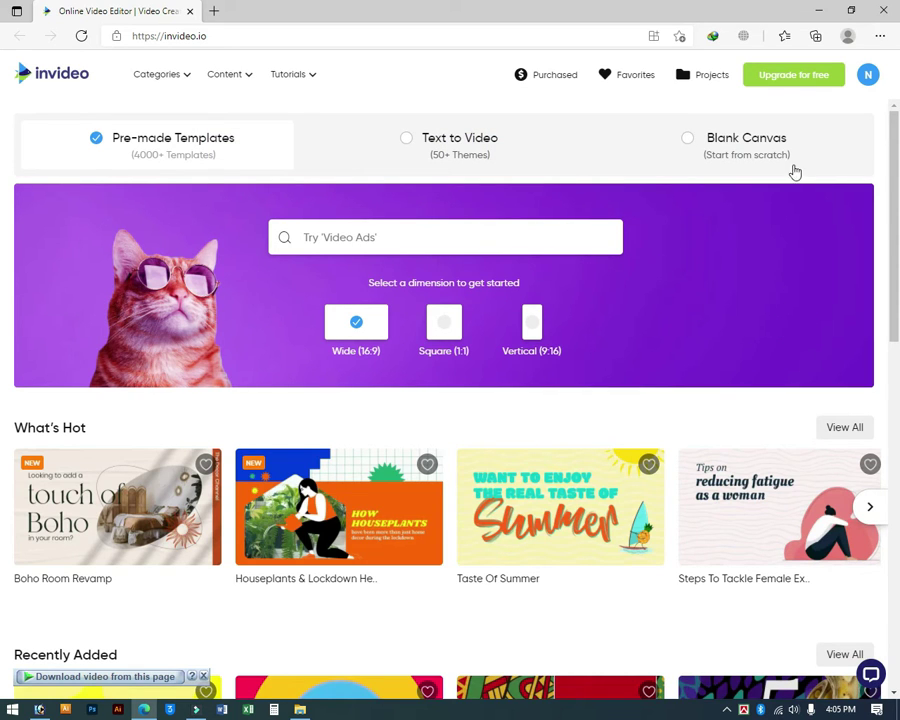
# Look over the InVideo homepage, including the What's Hot, Recently Added and calendar template sections.
pyautogui.click(867, 75)
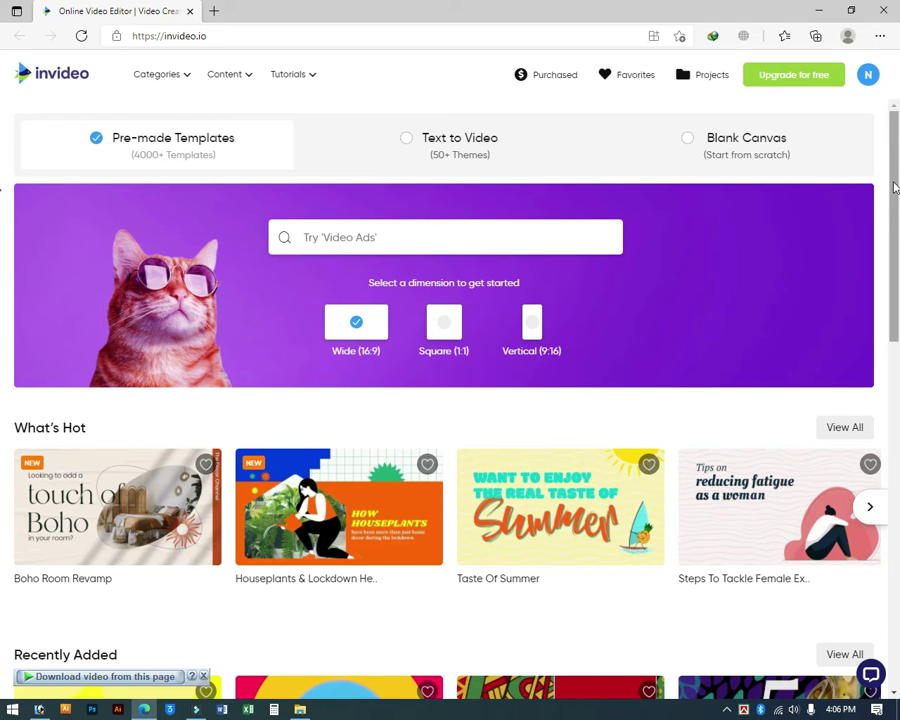
pyautogui.scroll(-1, 893, 219)
pyautogui.scroll(-3, 893, 219)
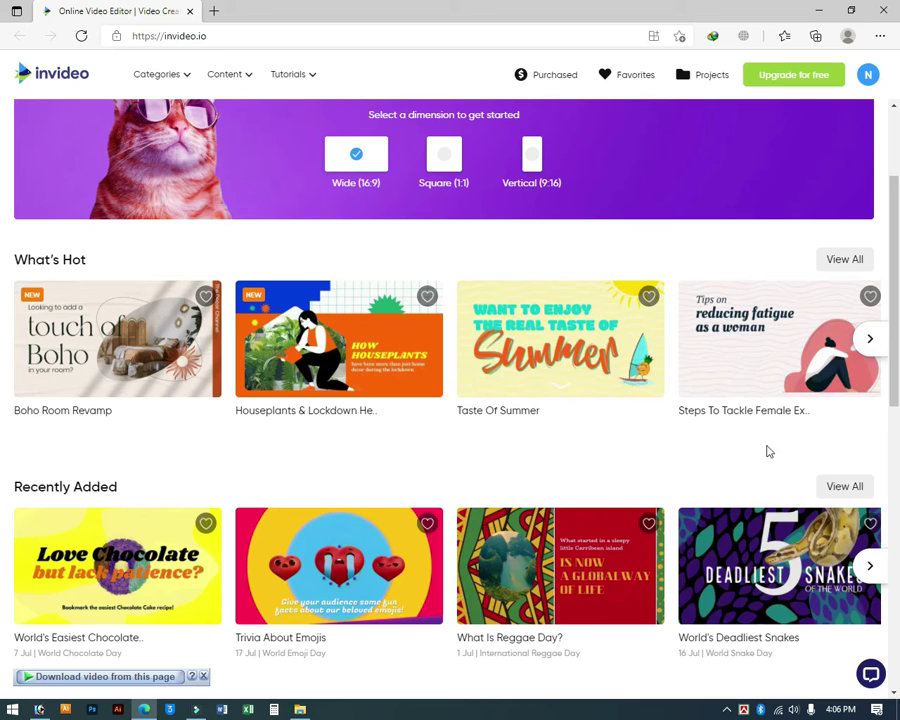
pyautogui.scroll(-4, 340, 466)
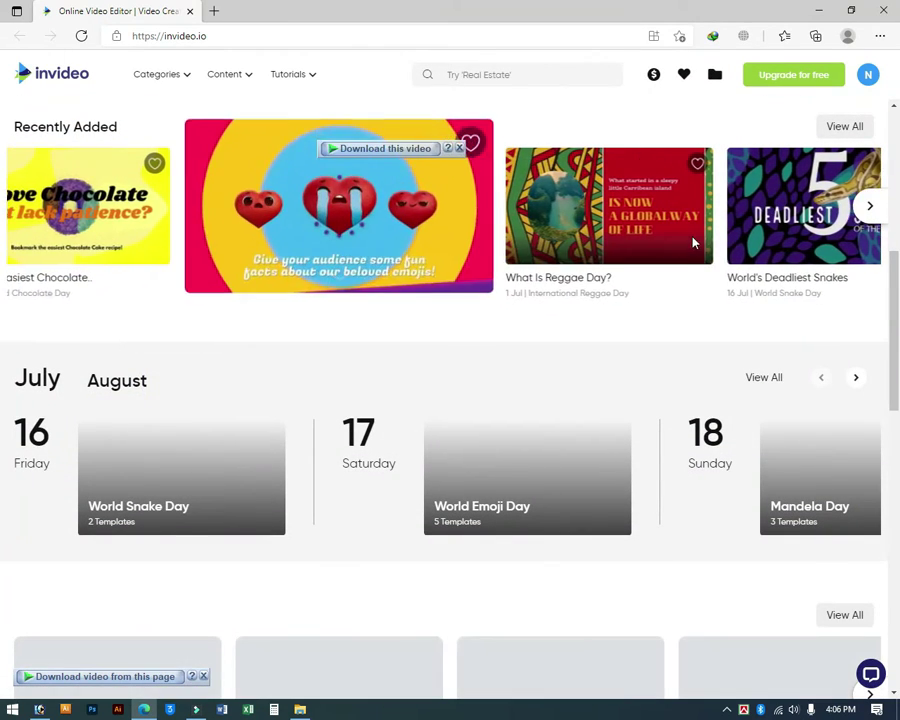
pyautogui.scroll(-3, 683, 278)
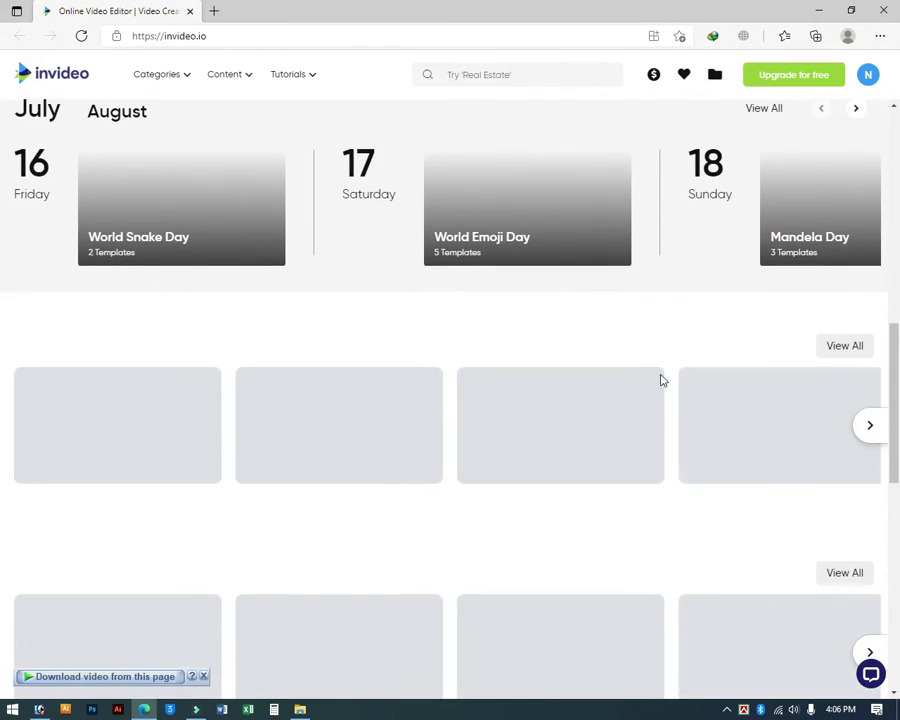
pyautogui.scroll(9, 579, 463)
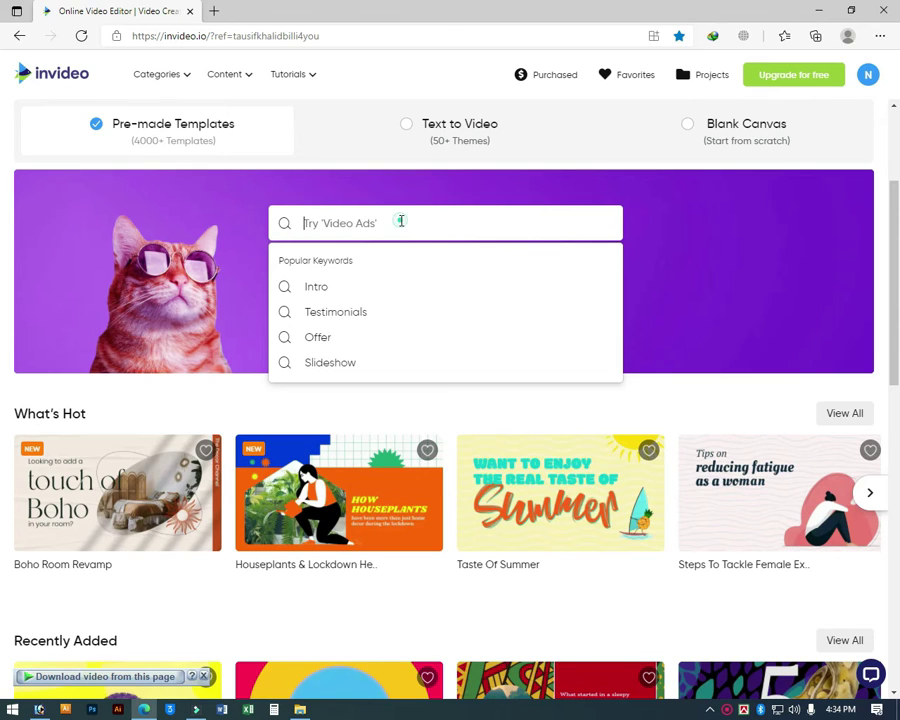
# Search the pre-made templates with the popular keyword Intro and look through the wide-format results.
pyautogui.click(332, 291)
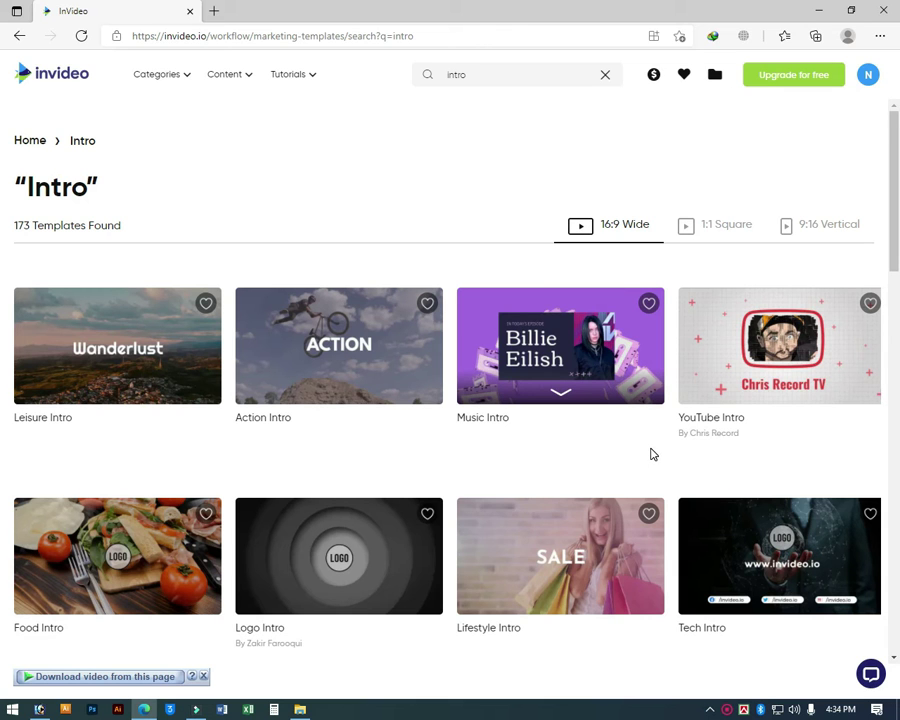
pyautogui.scroll(-1, 650, 453)
pyautogui.scroll(-1, 652, 453)
pyautogui.scroll(-1, 657, 443)
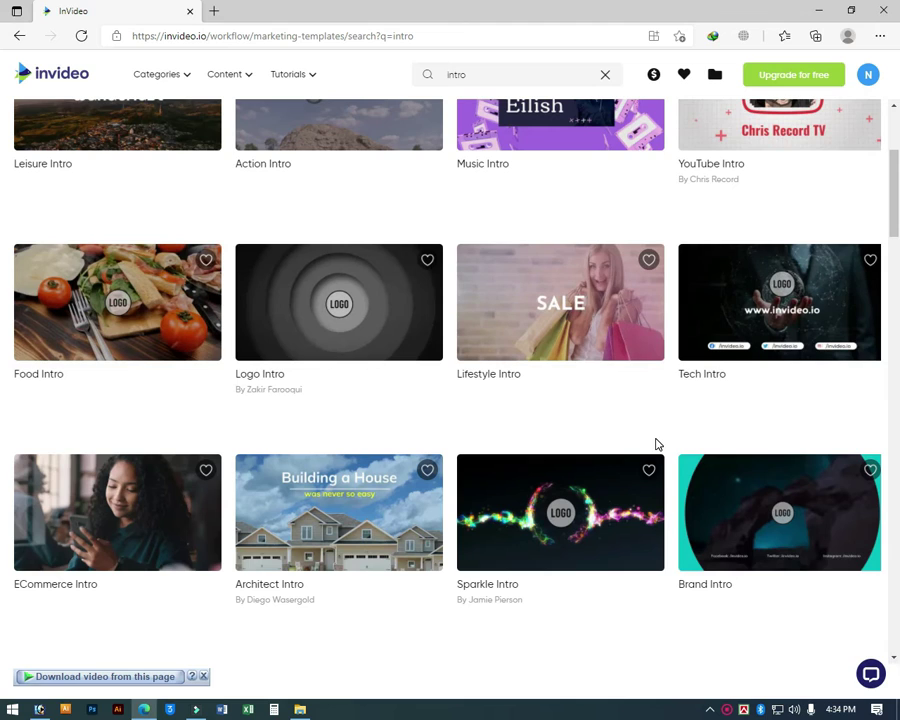
pyautogui.scroll(-4, 657, 443)
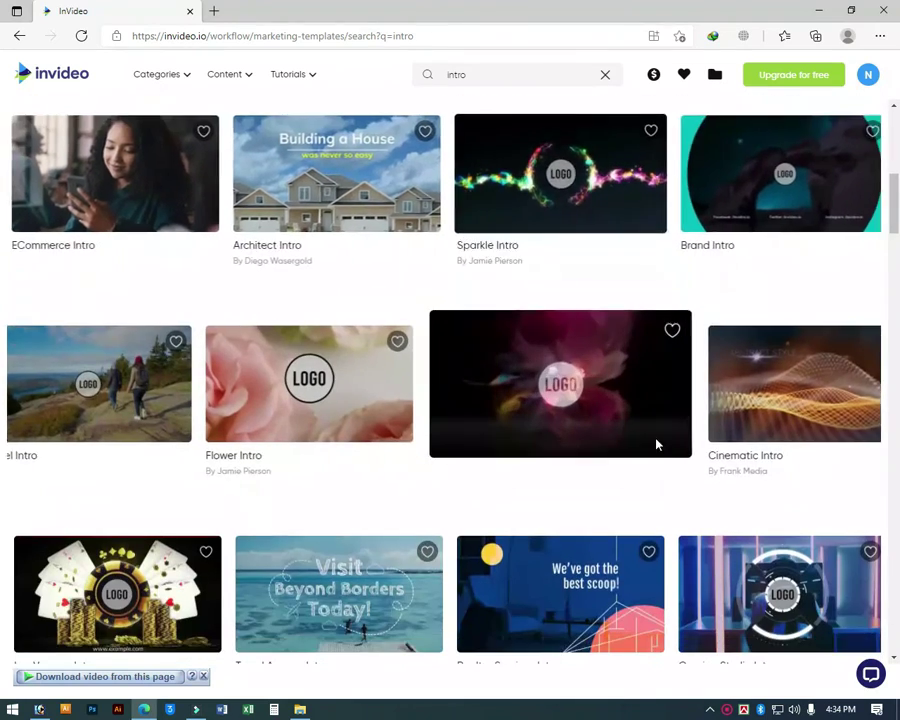
pyautogui.scroll(-5, 657, 443)
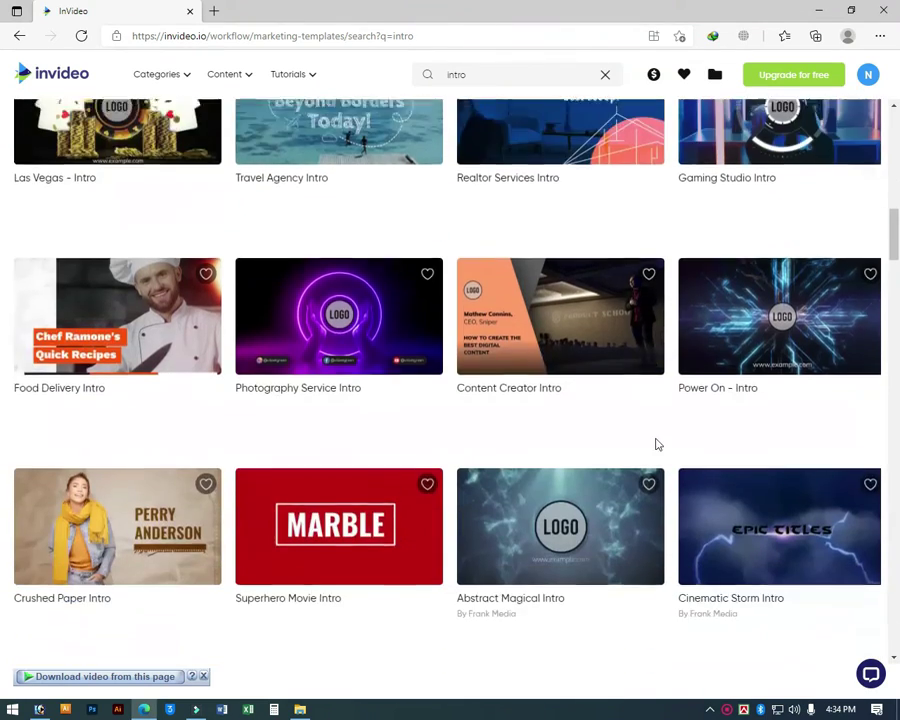
pyautogui.scroll(-5, 657, 443)
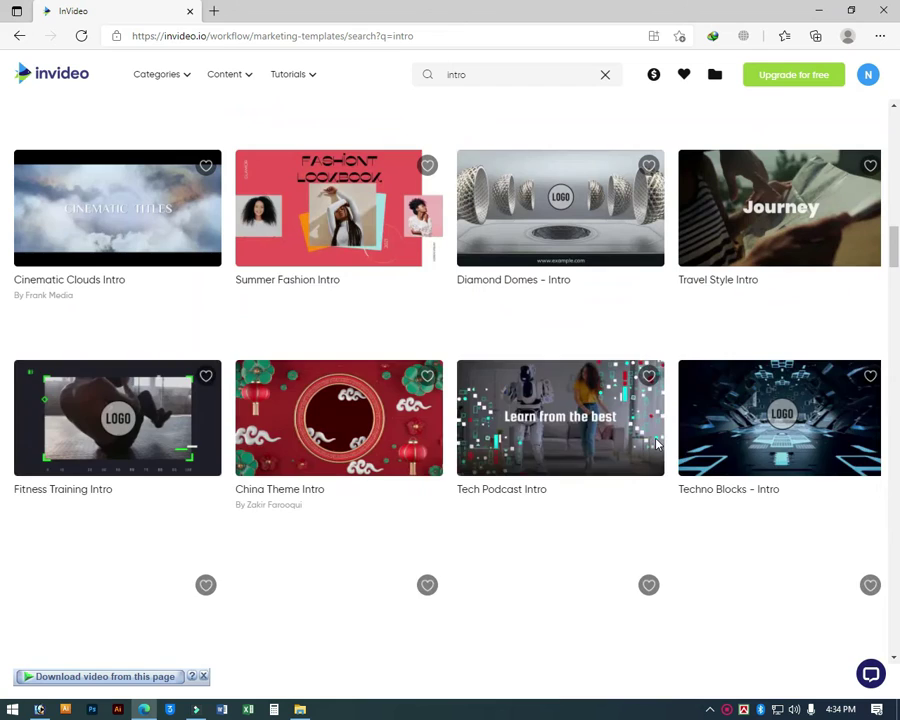
pyautogui.scroll(-2, 657, 443)
pyautogui.scroll(-1, 655, 440)
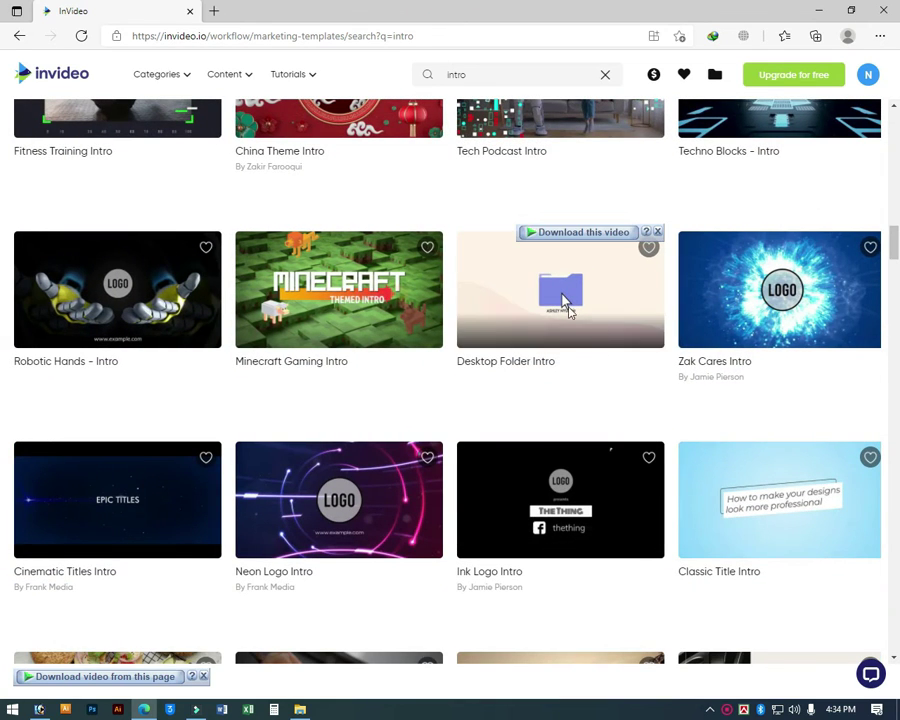
# Preview the Desktop Folder Intro template and start a project from it in Wide (16:9) format.
pyautogui.moveTo(576, 352)
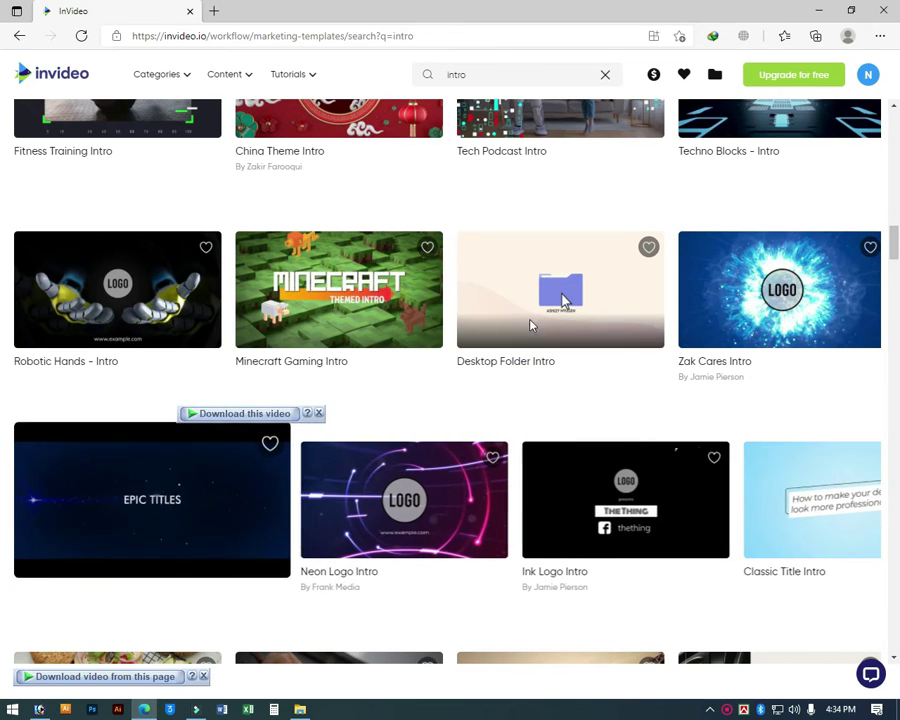
pyautogui.click(560, 310)
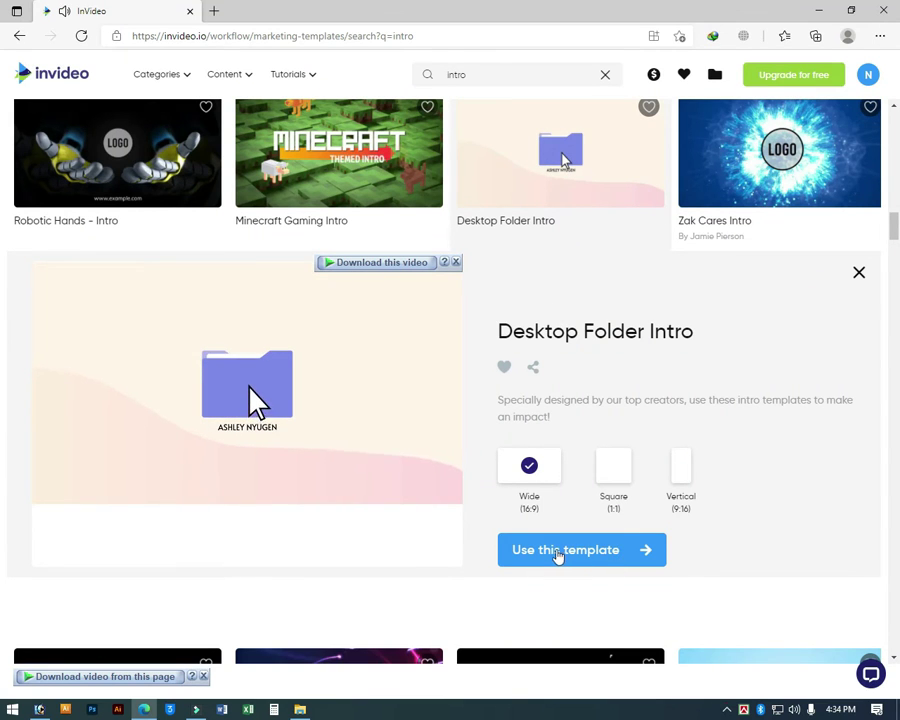
pyautogui.click(564, 556)
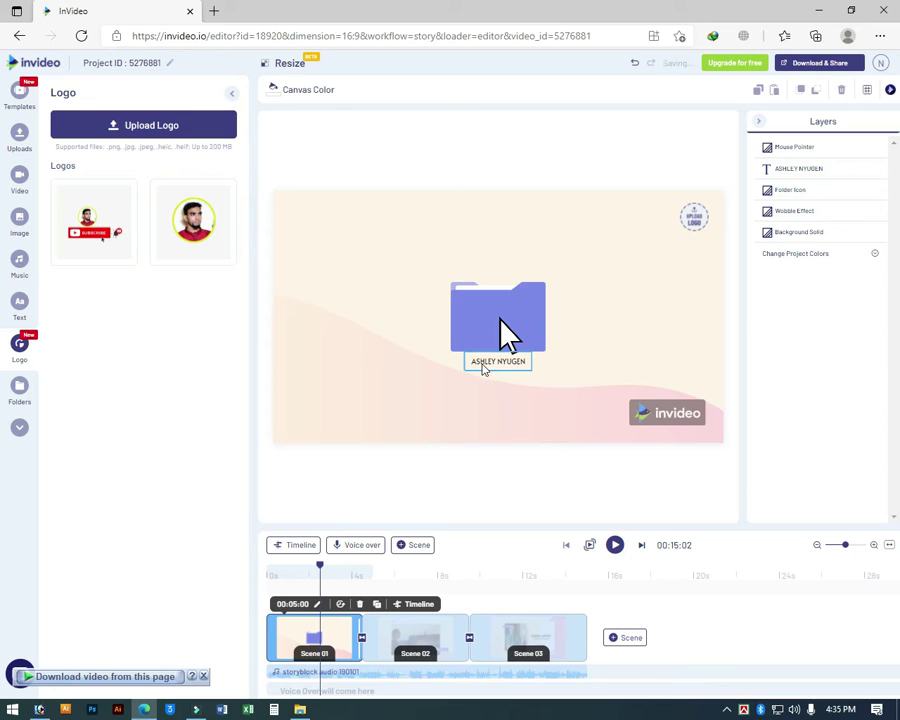
# Replace the placeholder name beneath the folder icon in Scene 01 with the channel owner's full name.
pyautogui.click(483, 368)
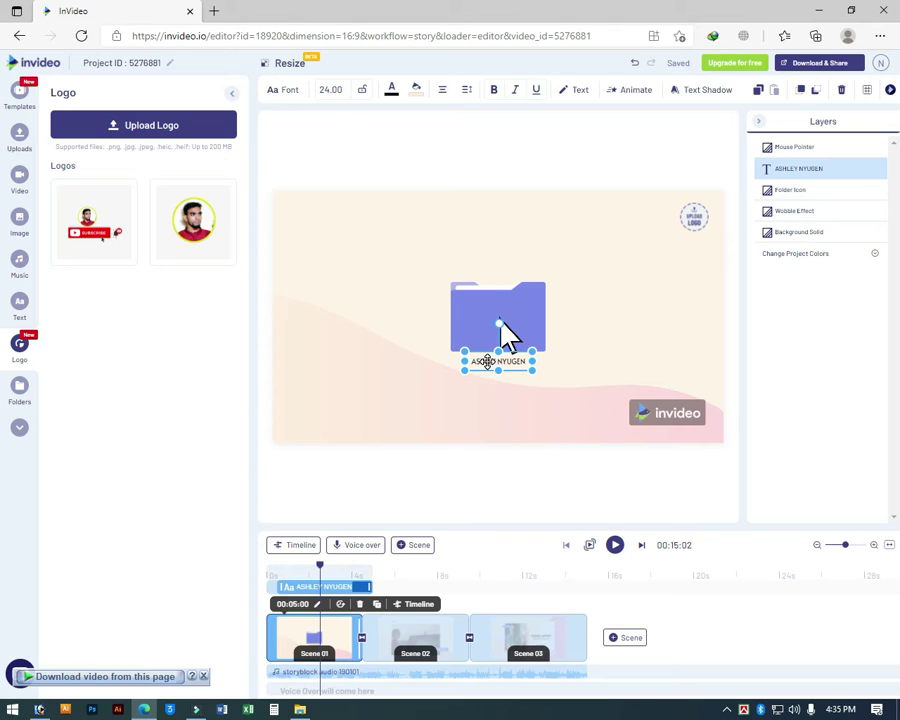
pyautogui.doubleClick(487, 361)
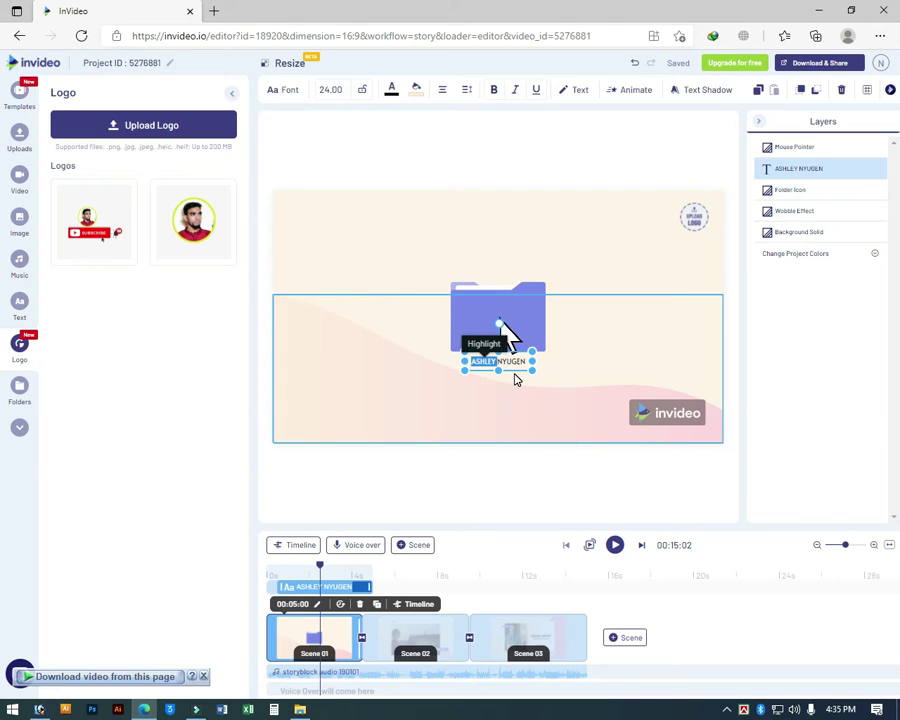
pyautogui.hotkey('ctrl', 'a')
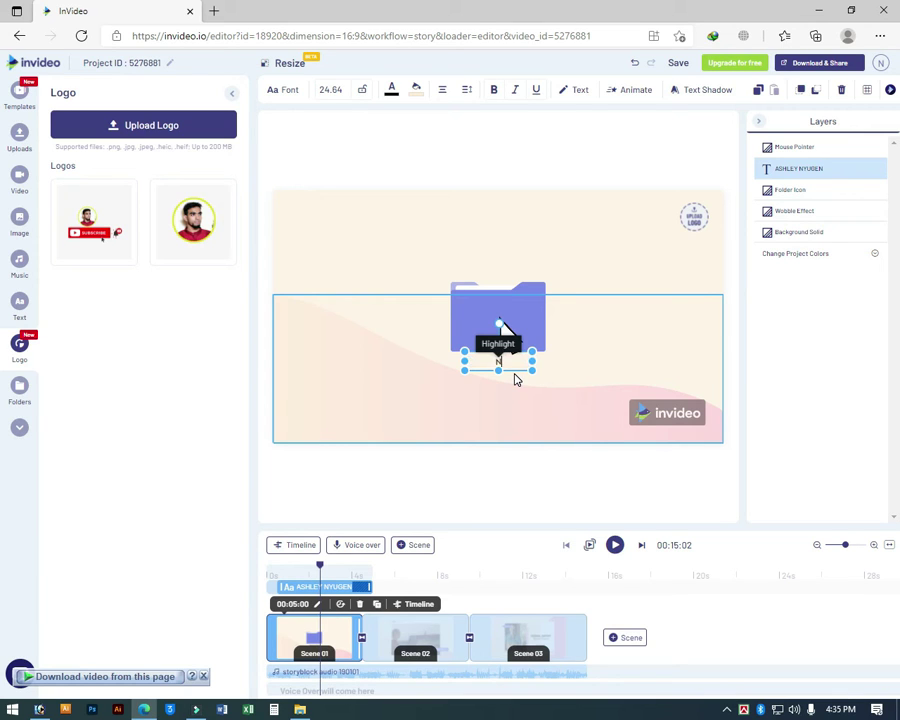
pyautogui.write('Numan')
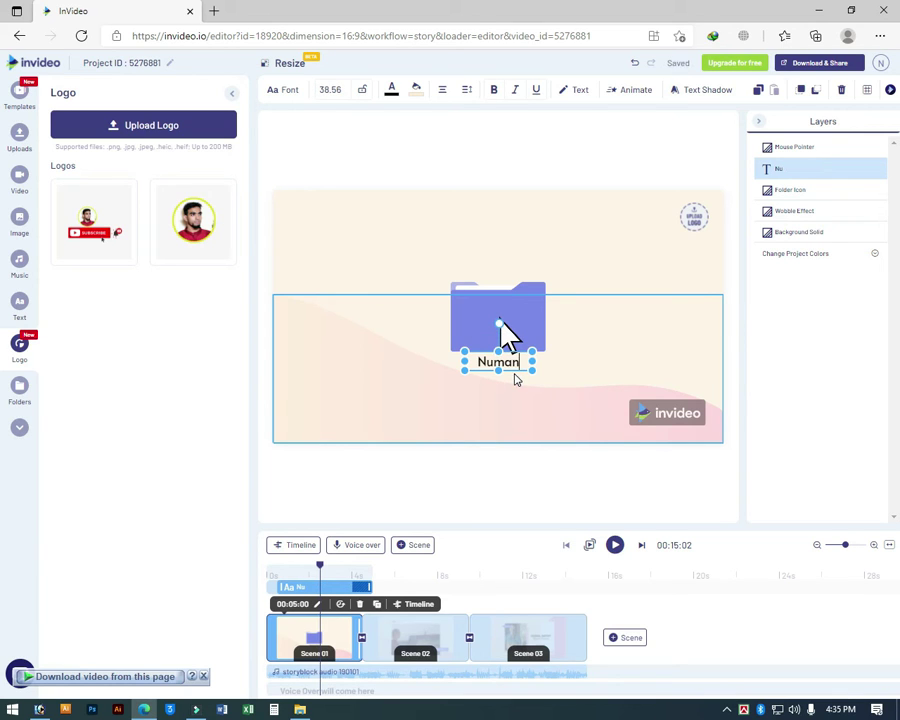
pyautogui.write(' Ahmed Nahid')
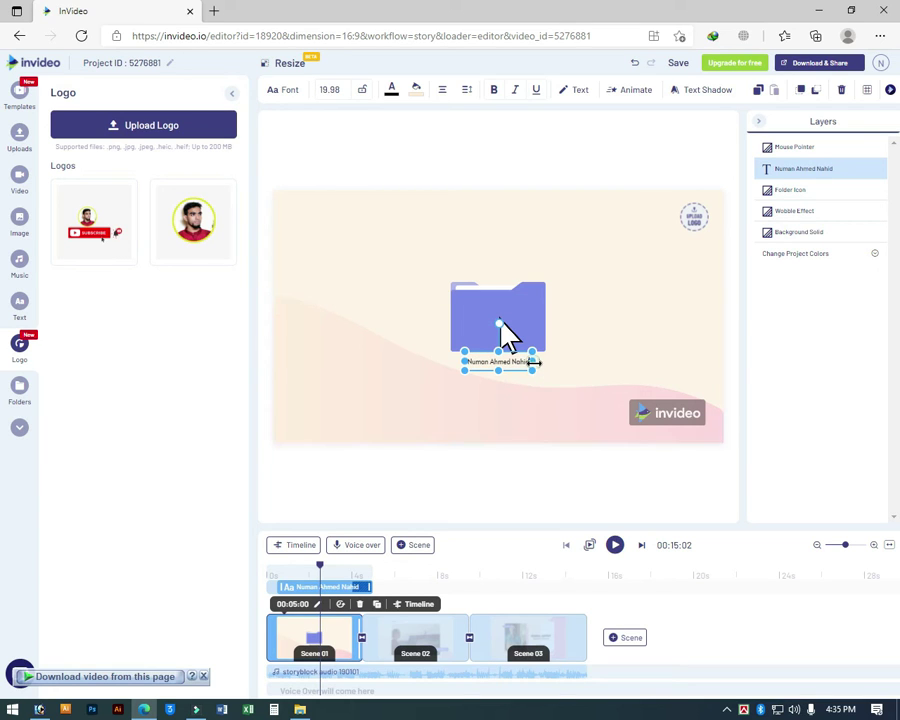
# Widen the name text box on both sides to match the folder icon's width, and deselect it.
pyautogui.moveTo(537, 362); pyautogui.dragTo(545, 365)
pyautogui.moveTo(463, 362); pyautogui.dragTo(451, 361)
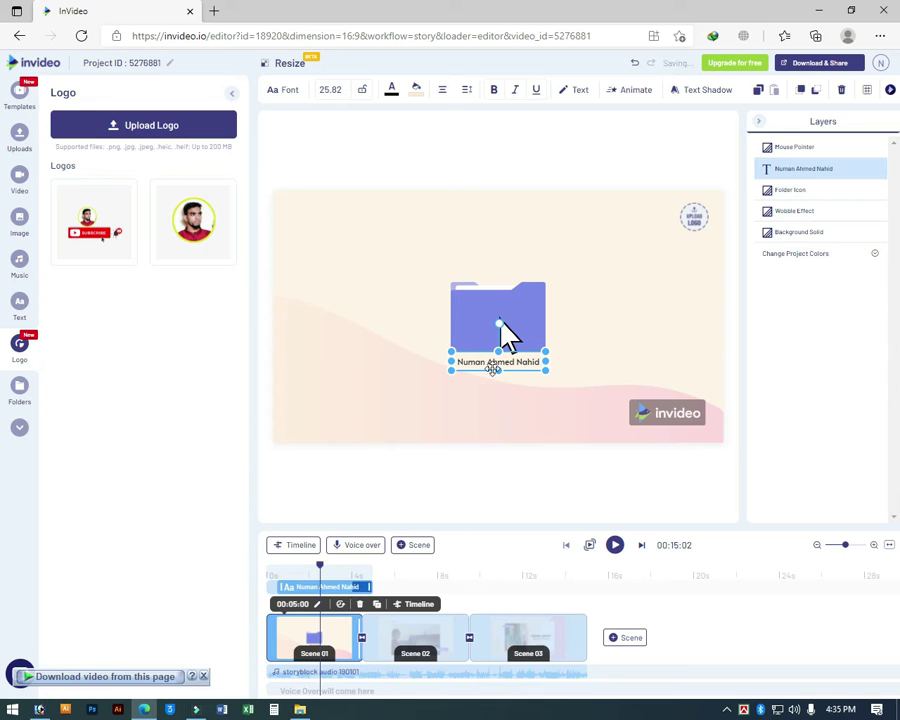
pyautogui.click(538, 364)
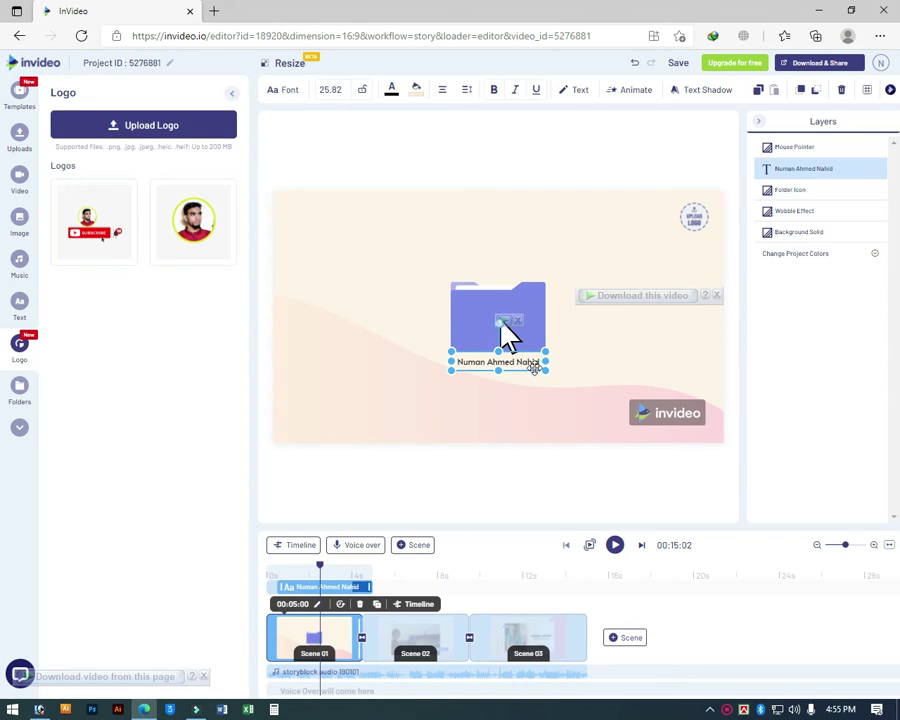
pyautogui.click(458, 361)
pyautogui.click(453, 374)
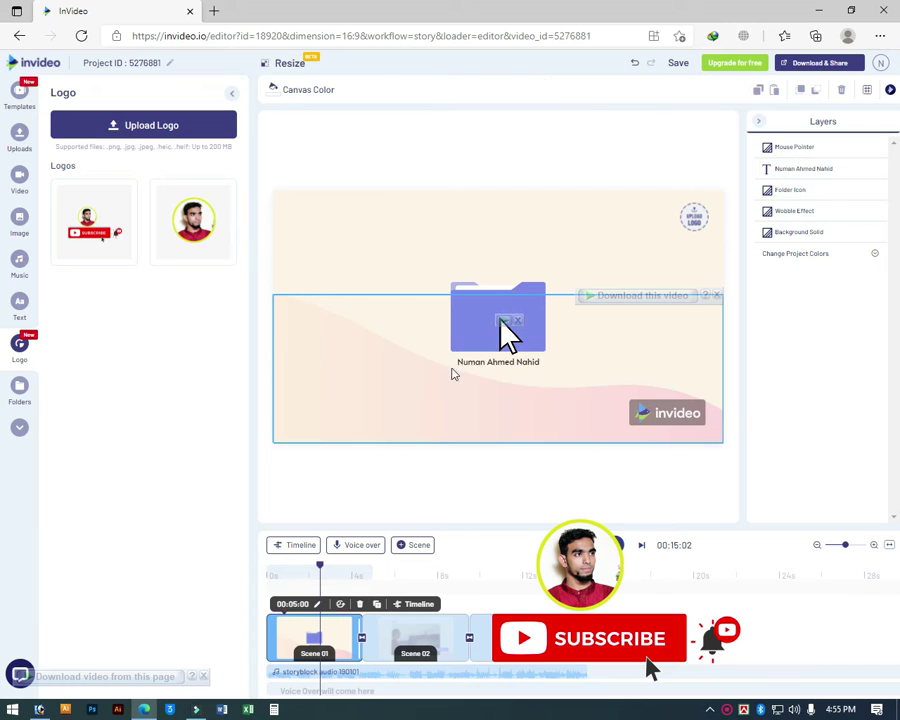
# Make the whole name text beneath the Scene 01 folder icon bold, leaving italics off.
pyautogui.doubleClick(472, 364)
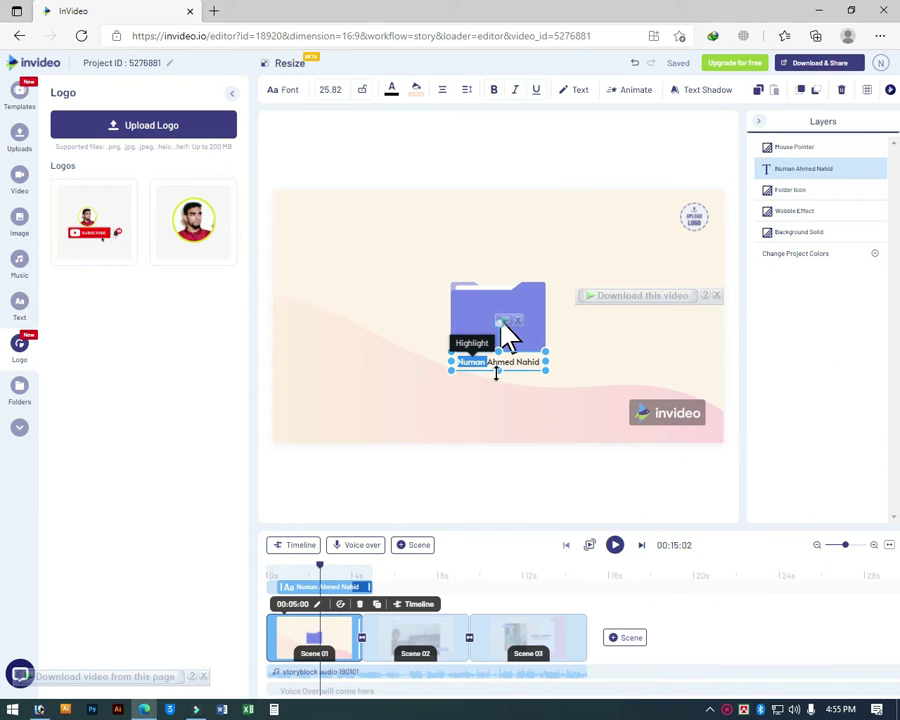
pyautogui.hotkey('ctrl', 'a')
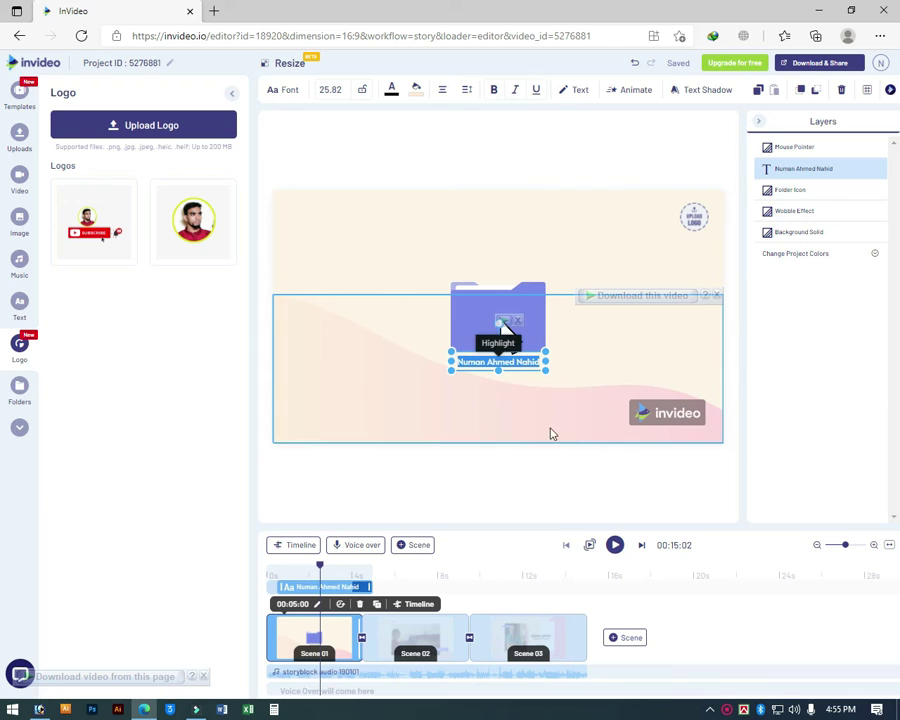
pyautogui.click(494, 91)
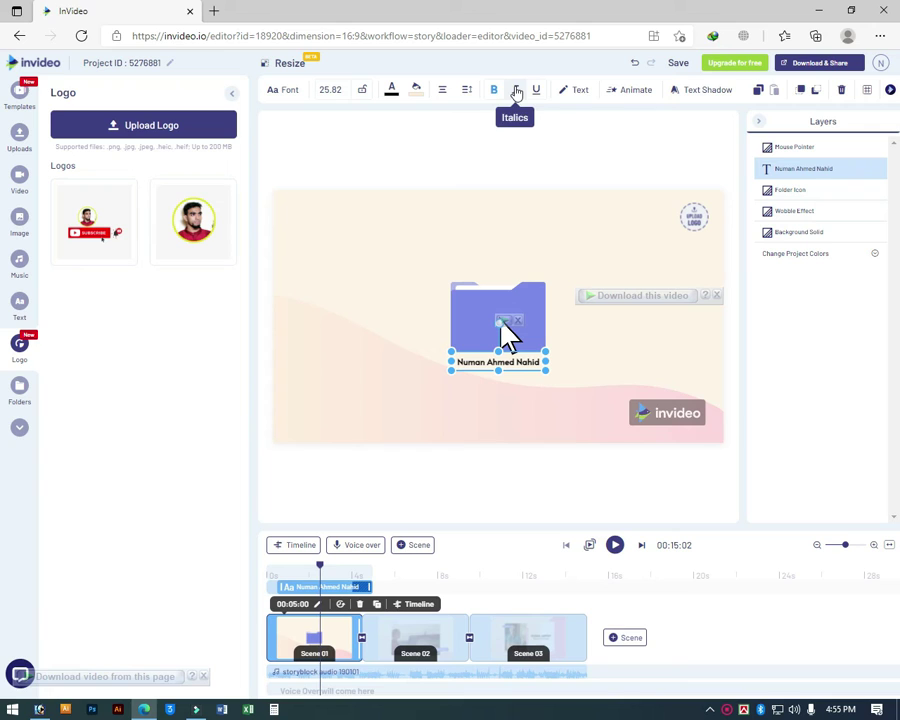
pyautogui.click(516, 91)
pyautogui.click(516, 91)
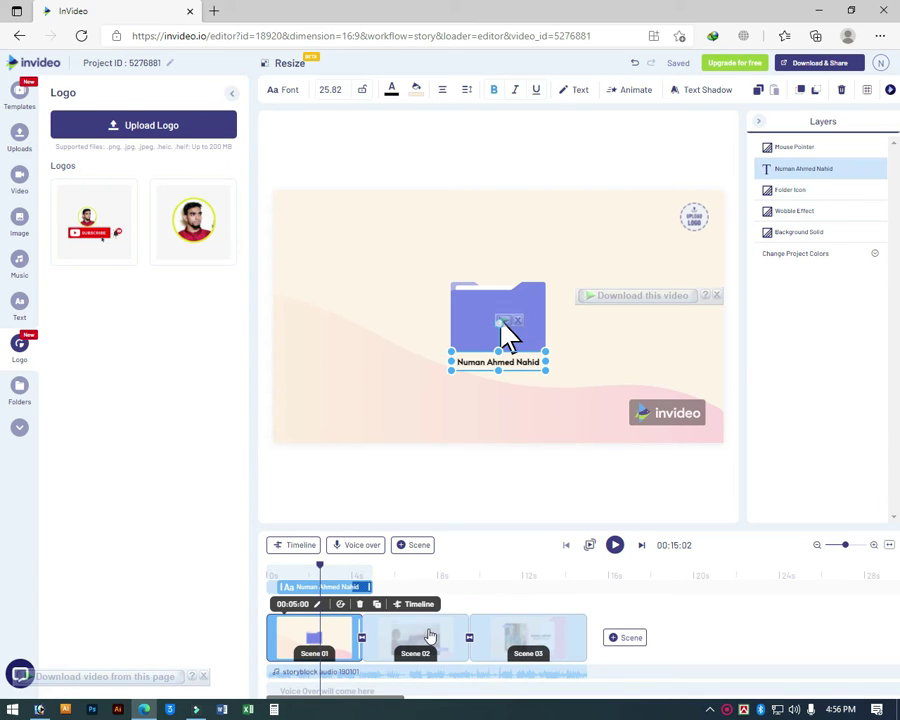
# Go to Scene 02 and delete the "Text Here" label from the corner of the video frame.
pyautogui.click(429, 636)
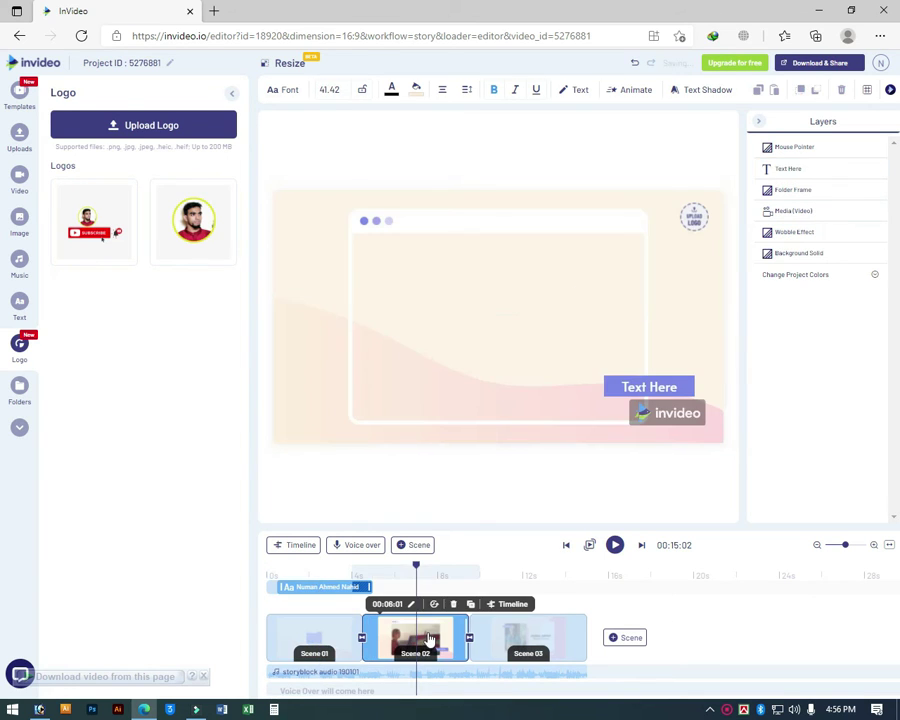
pyautogui.click(416, 566)
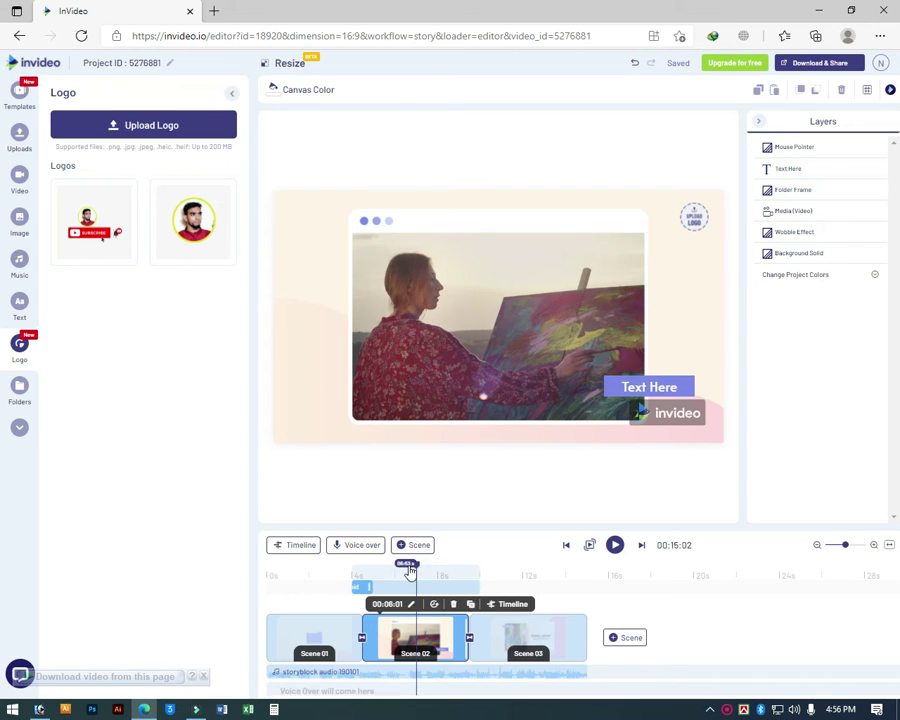
pyautogui.moveTo(413, 568)
pyautogui.mouseDown()
pyautogui.moveTo(392, 572)
pyautogui.moveTo(422, 574)
pyautogui.mouseUp()
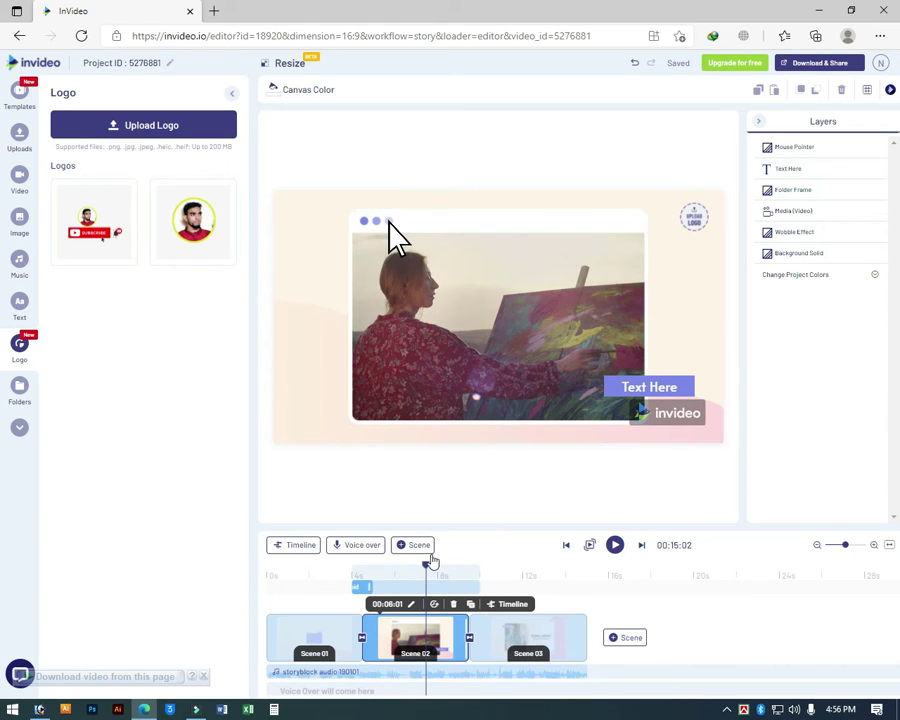
pyautogui.moveTo(427, 570); pyautogui.dragTo(448, 569)
pyautogui.click(657, 388)
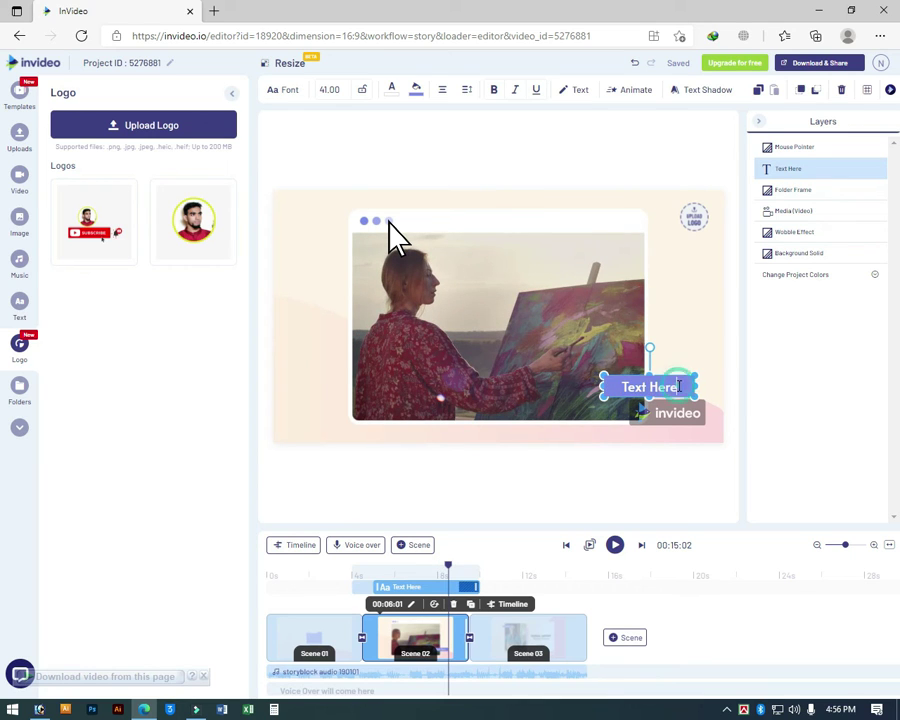
pyautogui.click(683, 397)
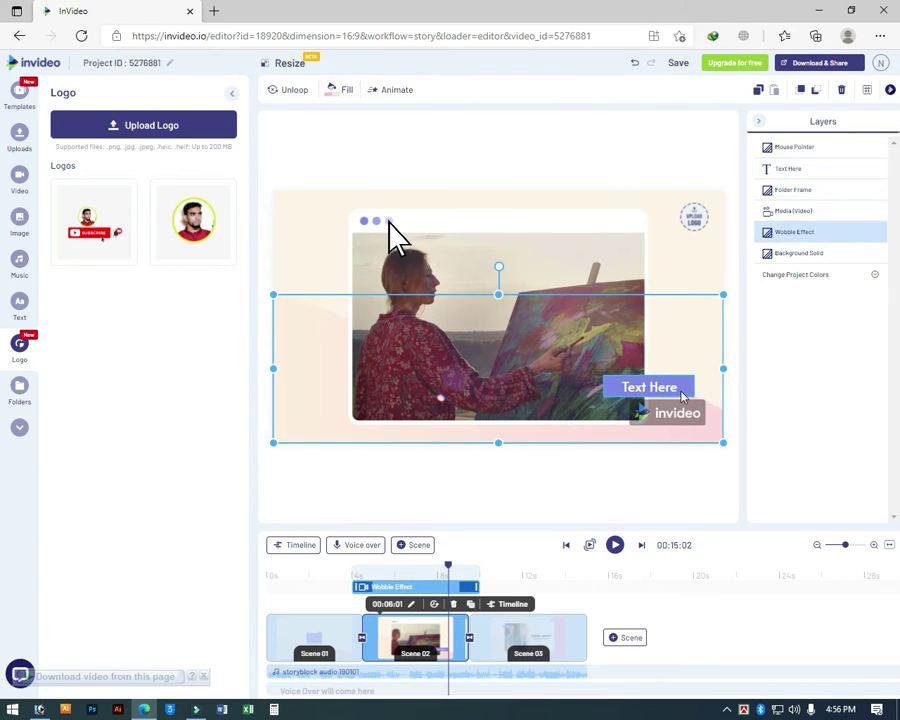
pyautogui.click(681, 392)
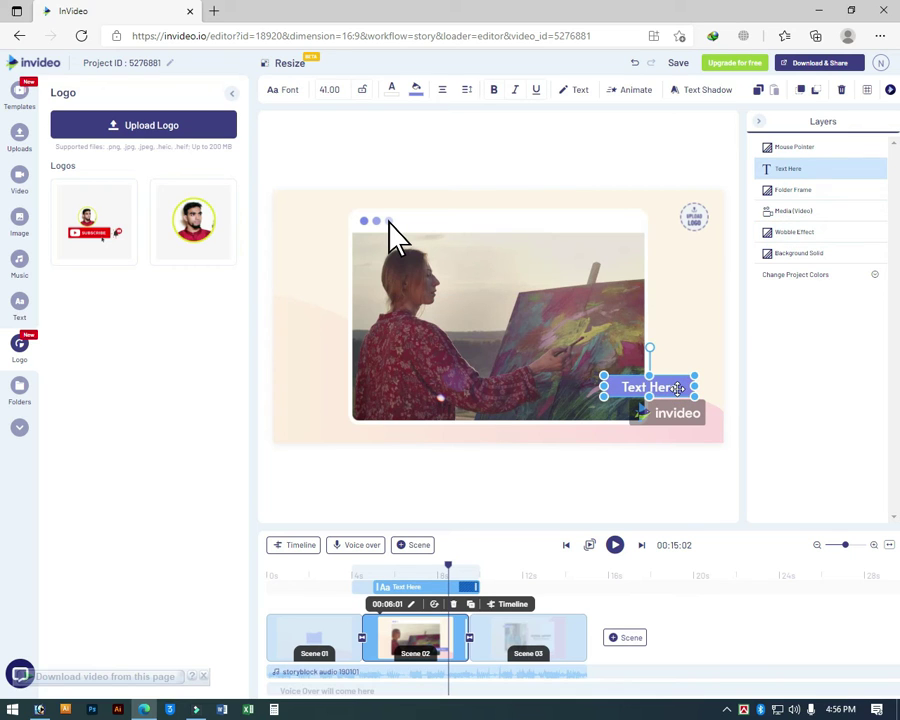
pyautogui.press('Delete')
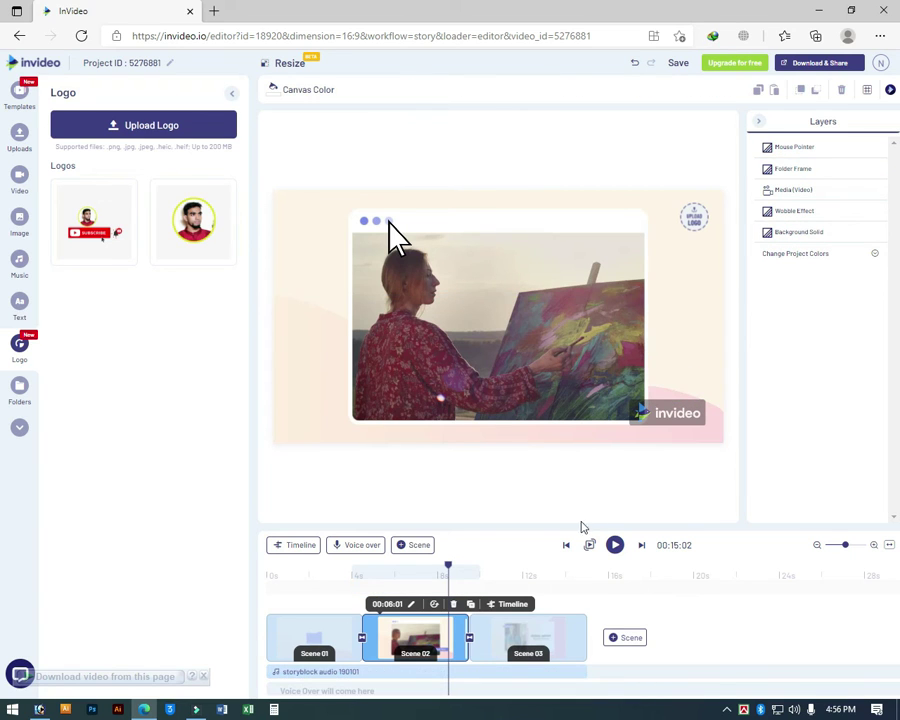
# Open Scene 03's detailed layer timeline and select the artist video in the picture frame.
pyautogui.click(568, 652)
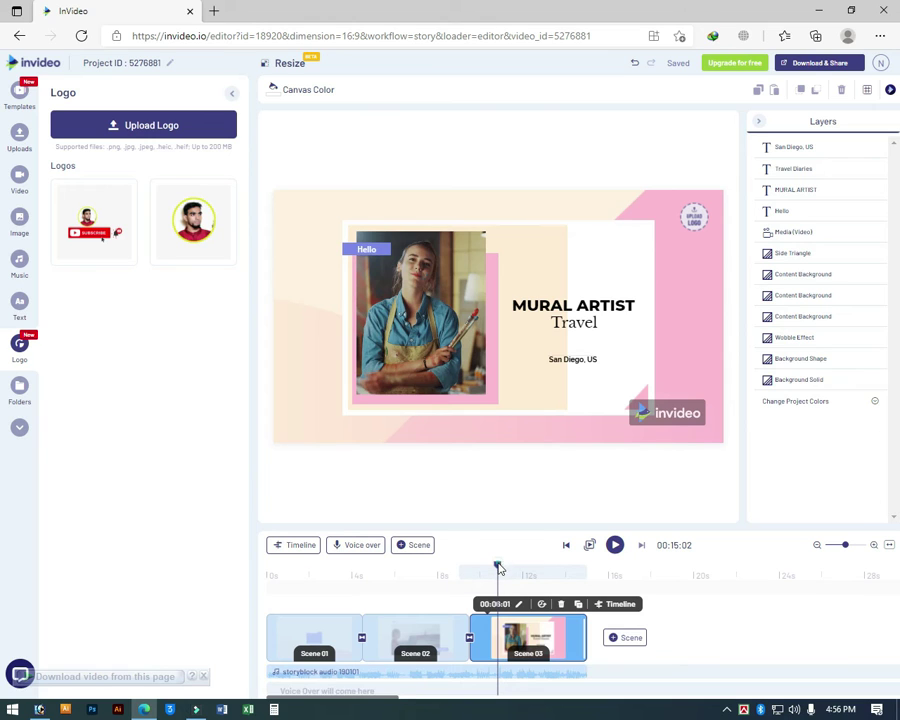
pyautogui.click(494, 604)
pyautogui.click(324, 607)
pyautogui.click(332, 620)
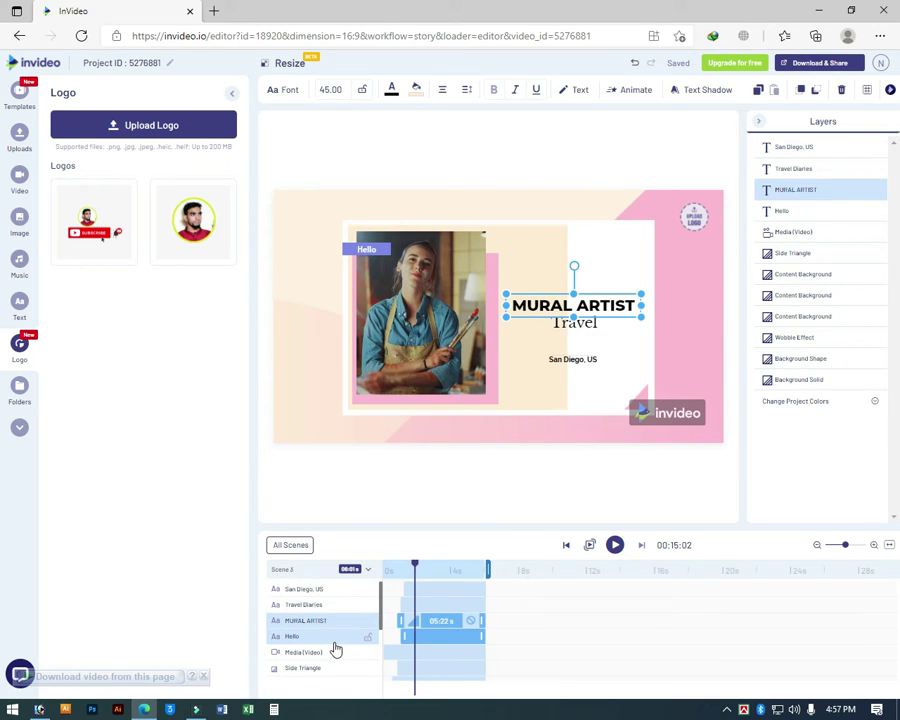
pyautogui.click(425, 340)
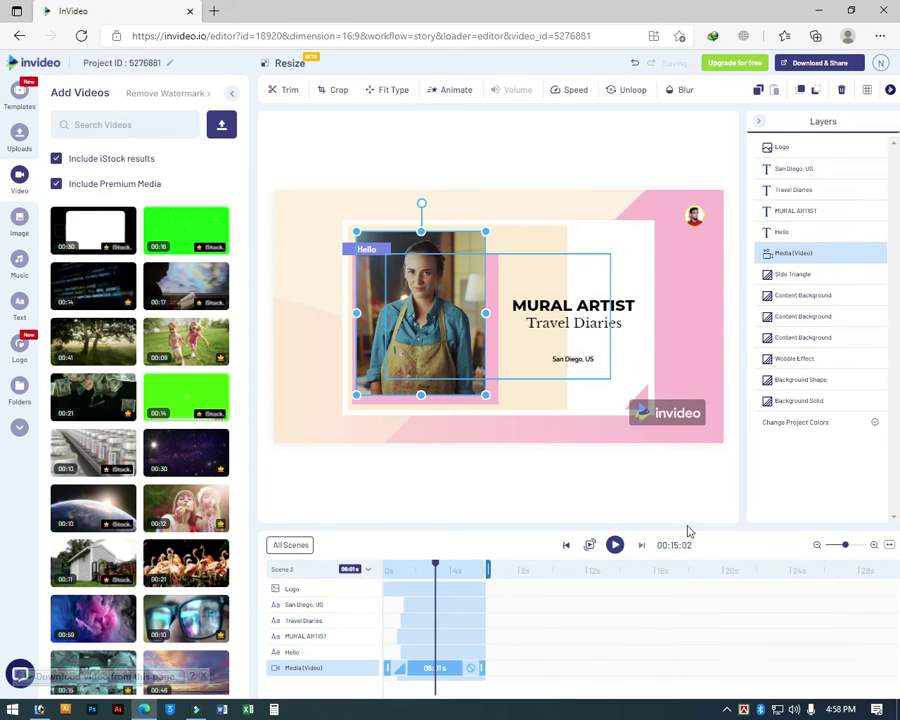
# Delete the stock tree clip and the artist portrait video from Scene 03.
pyautogui.click(410, 470)
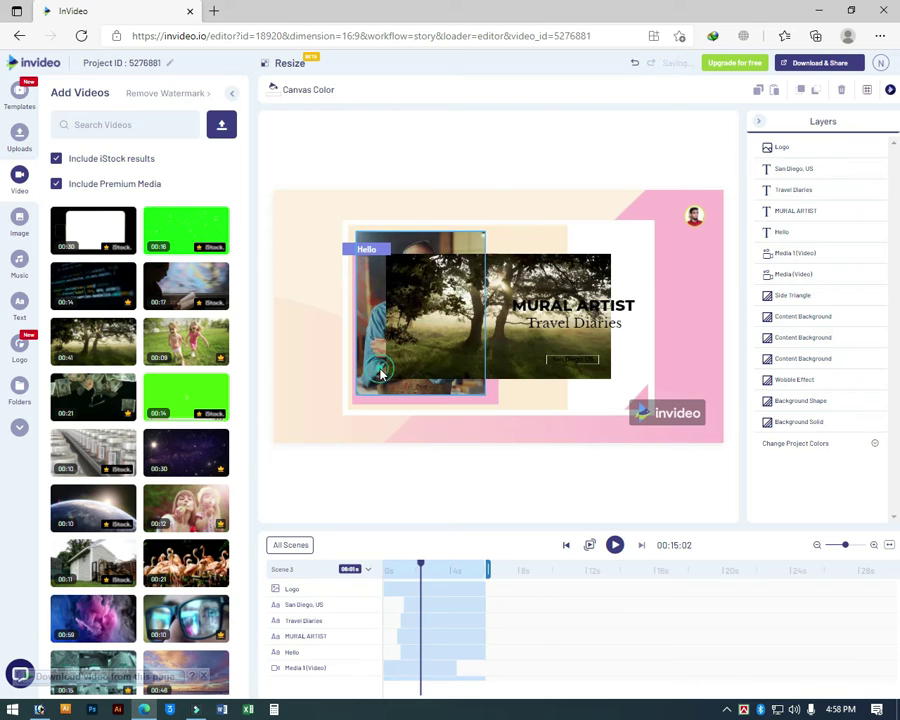
pyautogui.click(378, 369)
pyautogui.click(526, 360)
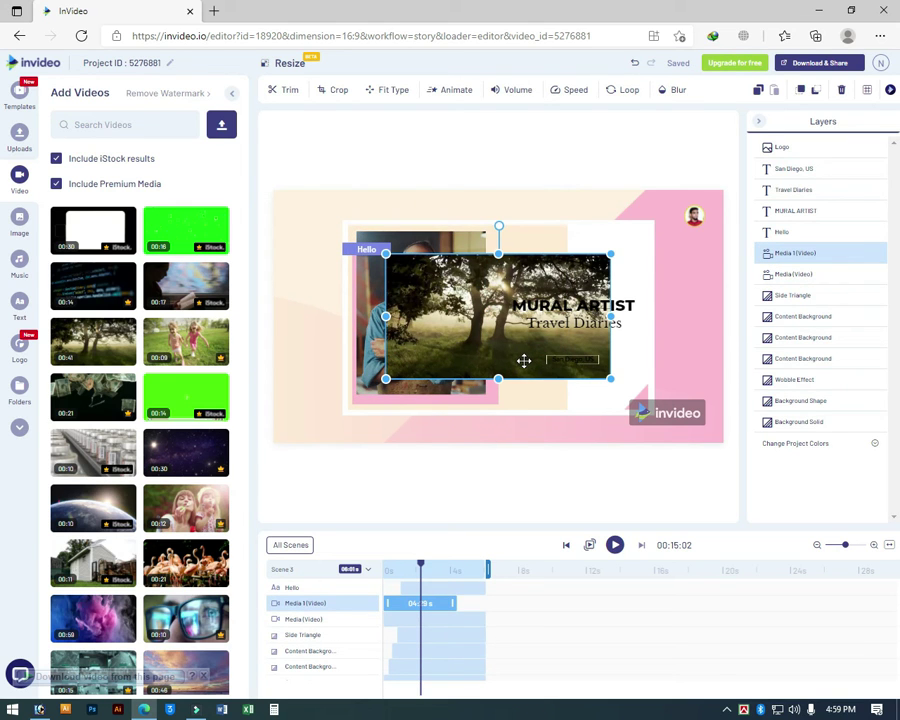
pyautogui.press('Delete')
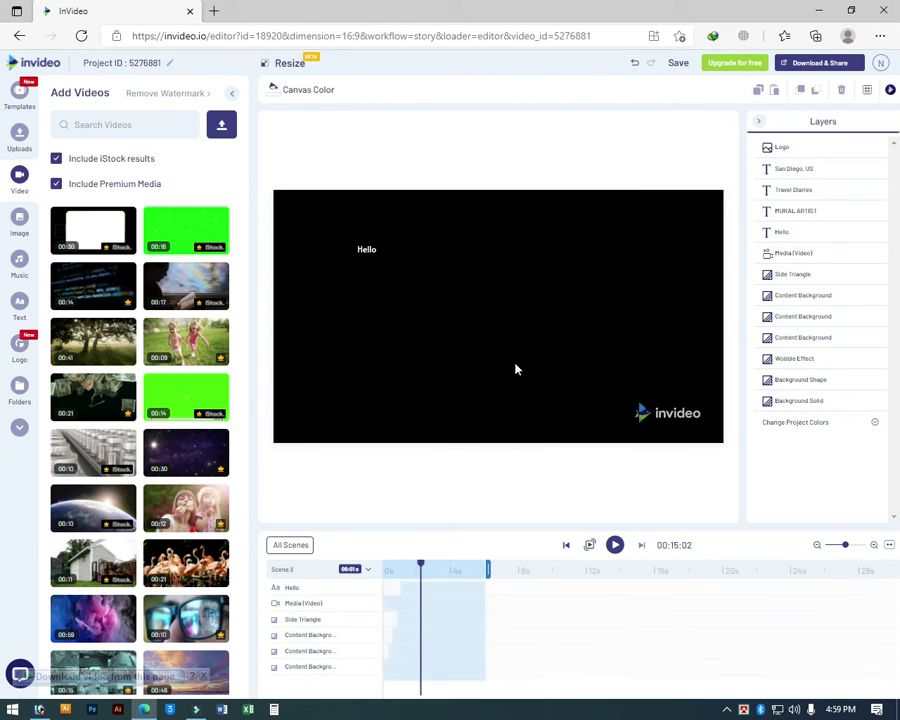
pyautogui.click(316, 605)
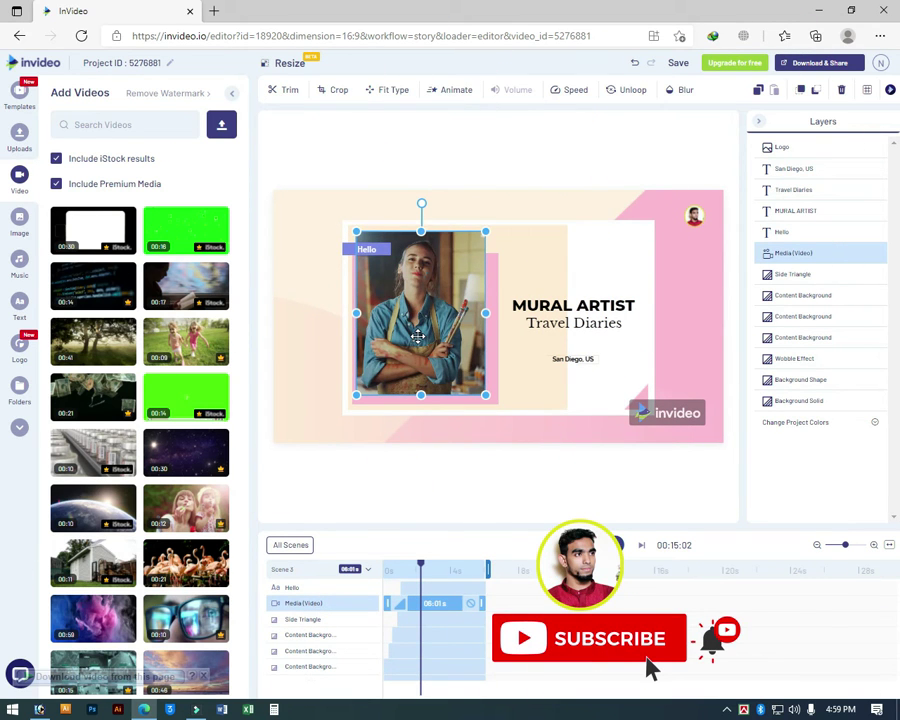
pyautogui.press('Delete')
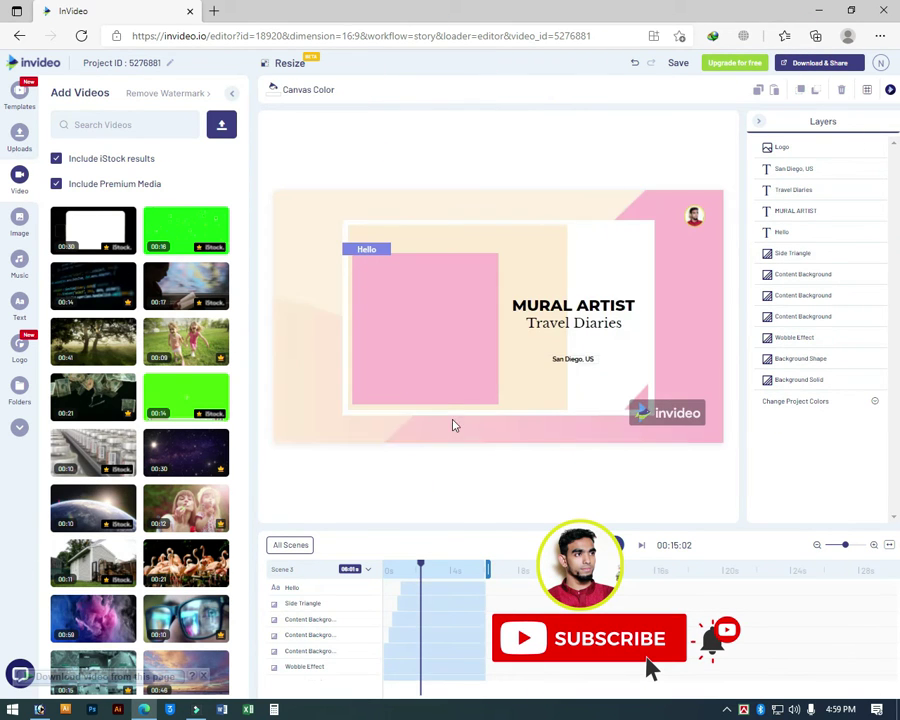
# Upload the image jhgDSC0118 copy-2.jpg from New folder on the Desktop and dismiss the uploads tip.
pyautogui.click(450, 317)
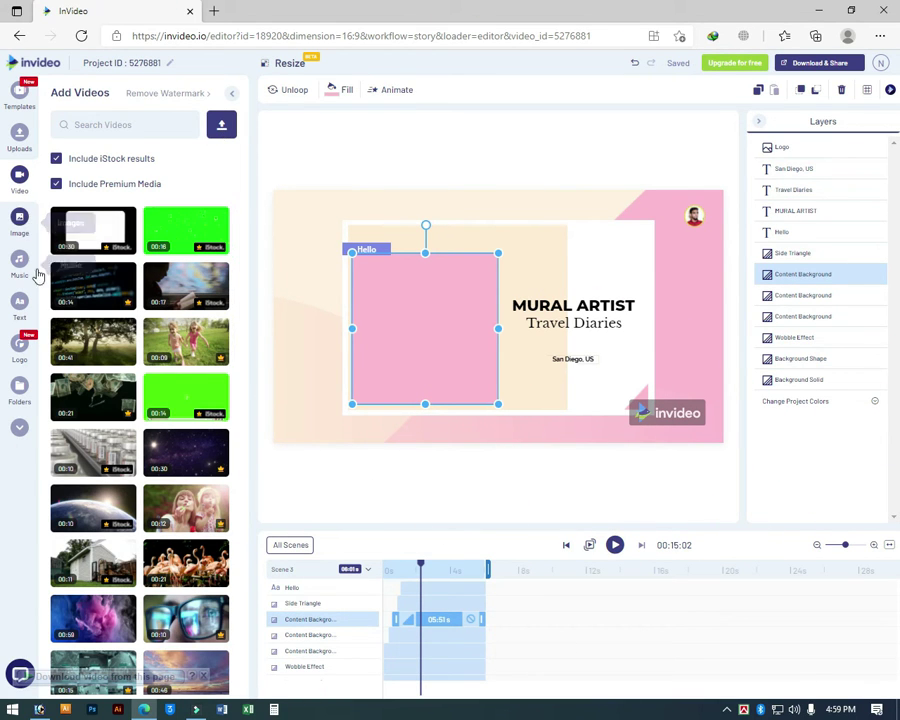
pyautogui.click(21, 220)
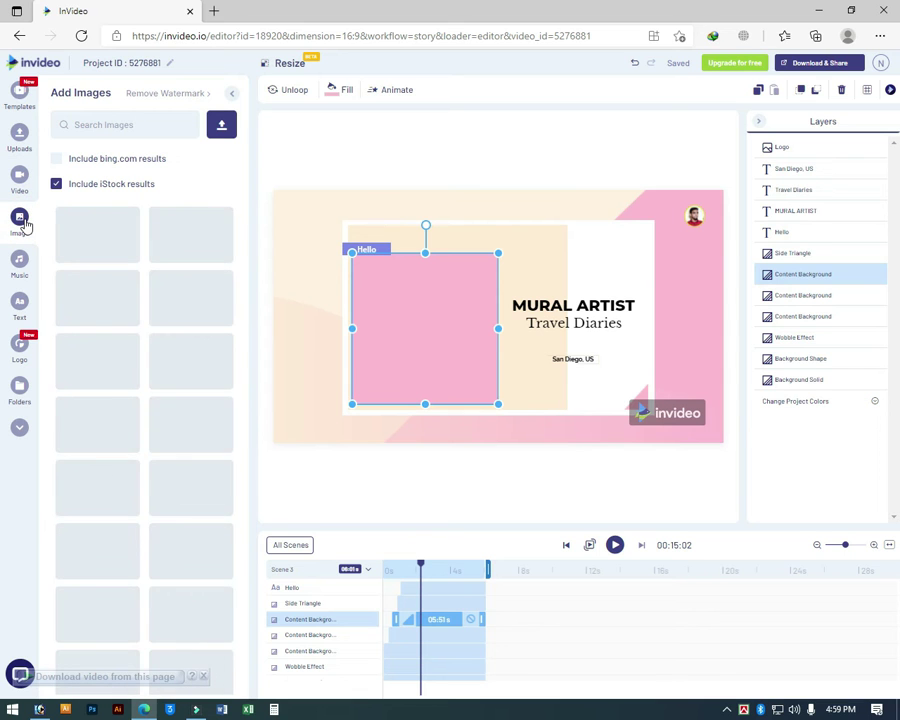
pyautogui.click(226, 124)
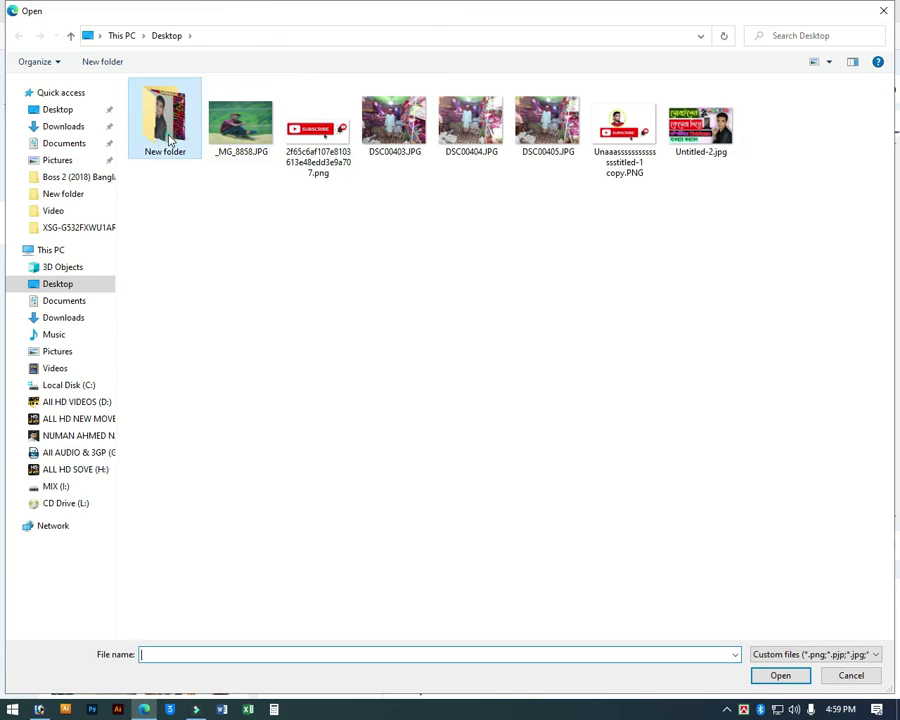
pyautogui.click(700, 125)
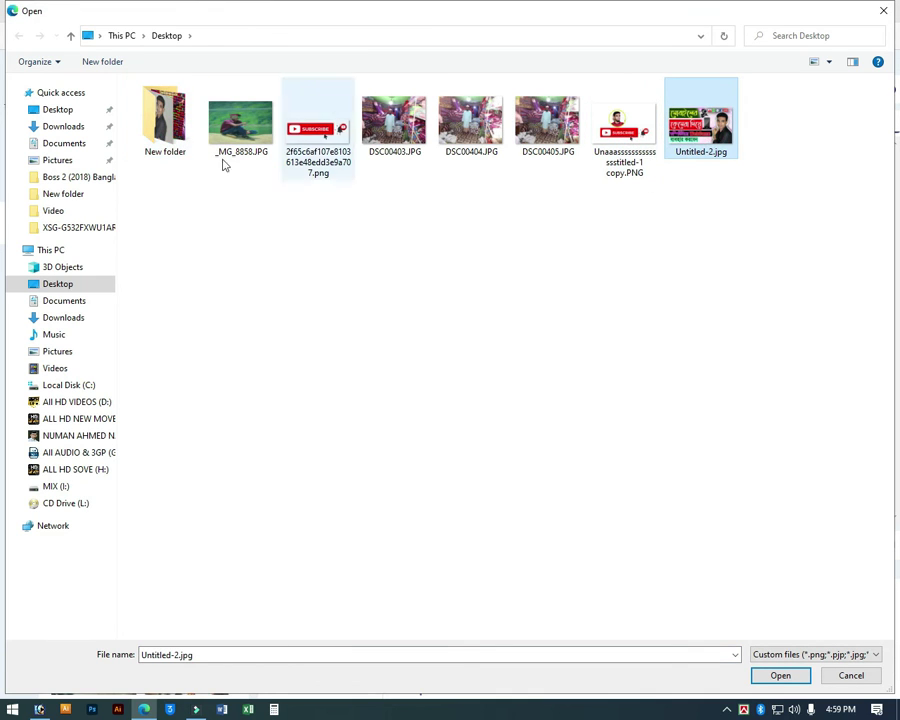
pyautogui.doubleClick(180, 128)
pyautogui.click(185, 135)
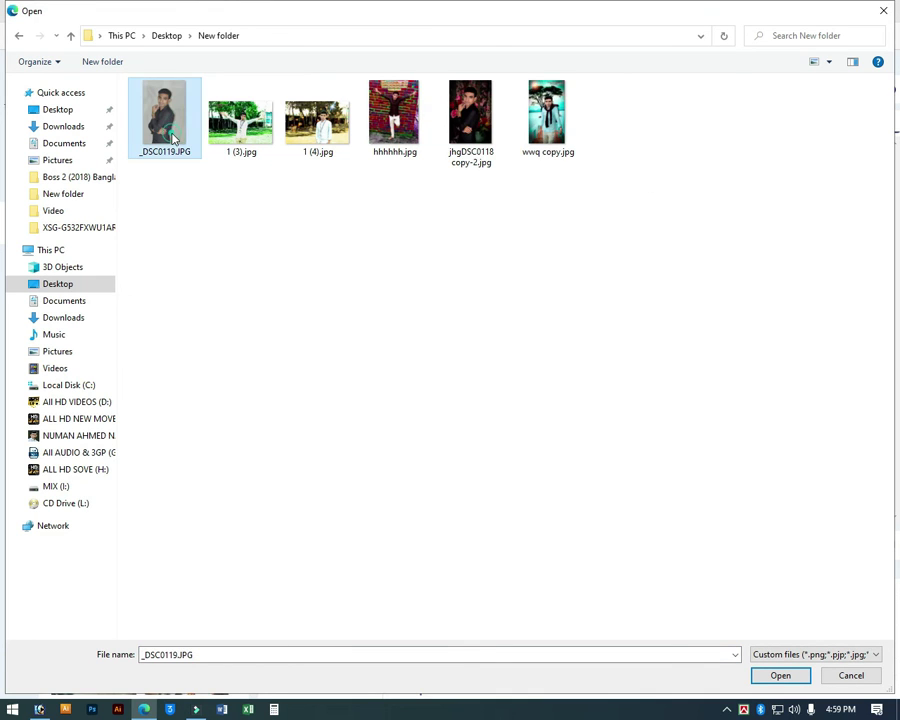
pyautogui.click(466, 132)
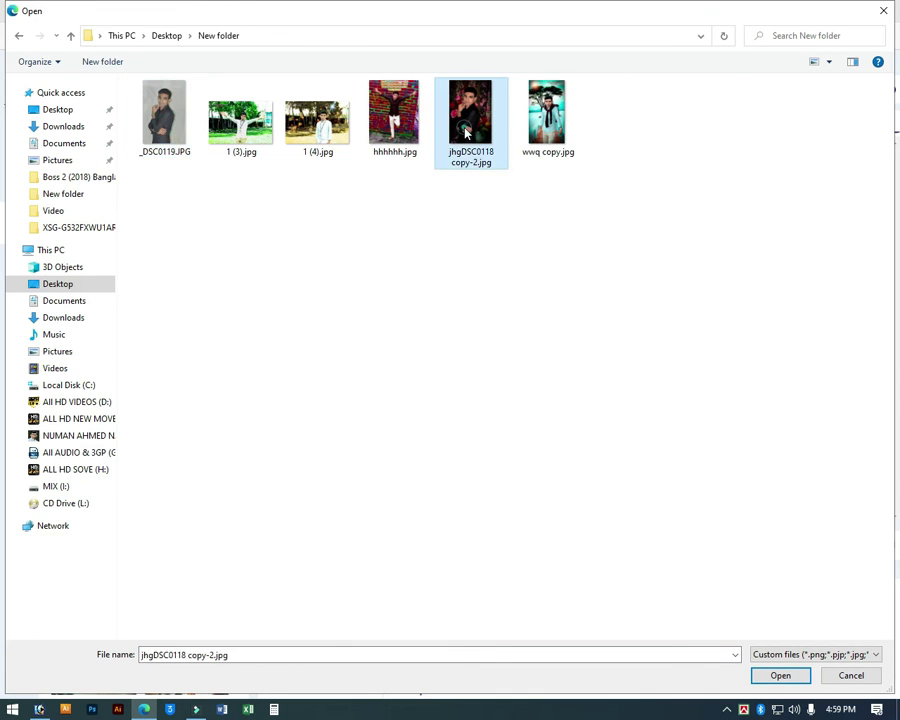
pyautogui.click(777, 678)
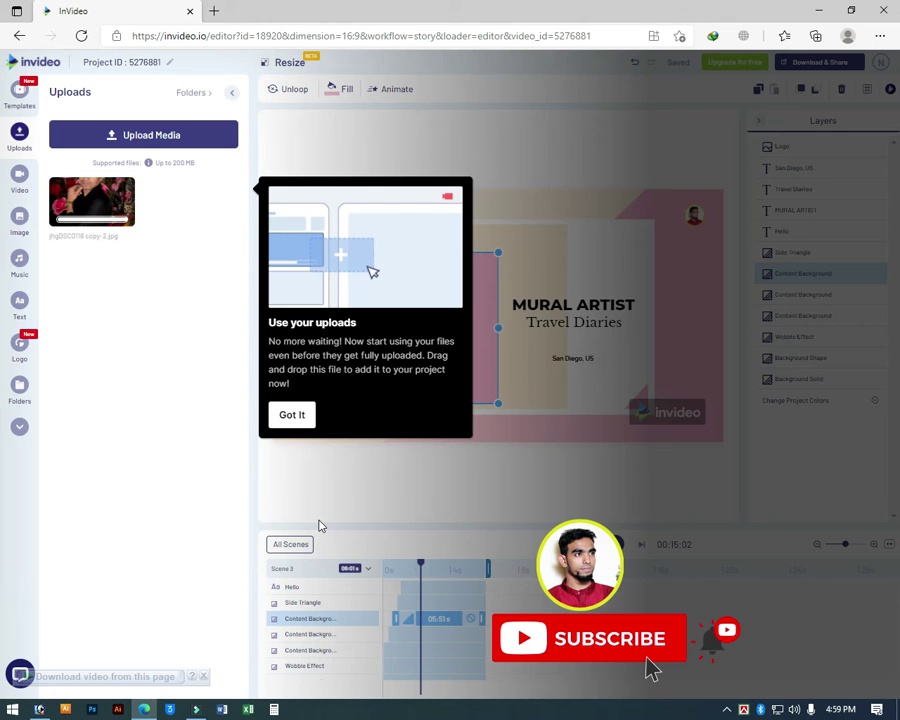
pyautogui.click(295, 418)
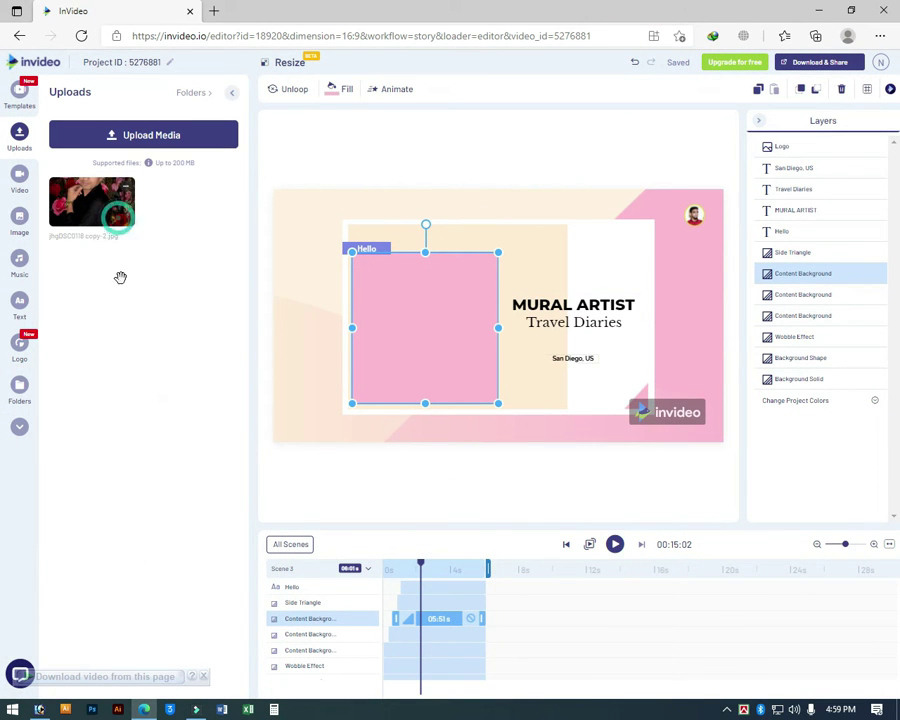
# Add the uploaded photo over Scene 03's pink background shape and narrow that shape on both sides to the photo's width.
pyautogui.click(87, 213)
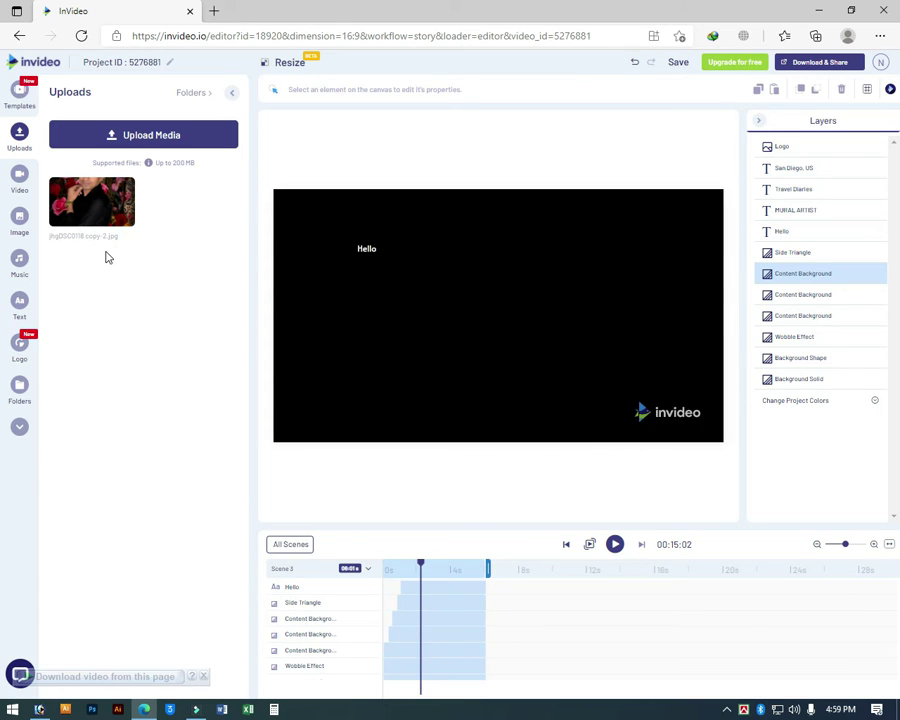
pyautogui.moveTo(436, 383); pyautogui.dragTo(450, 402)
pyautogui.moveTo(412, 334); pyautogui.dragTo(474, 327)
pyautogui.click(494, 334)
pyautogui.moveTo(354, 333); pyautogui.dragTo(378, 335)
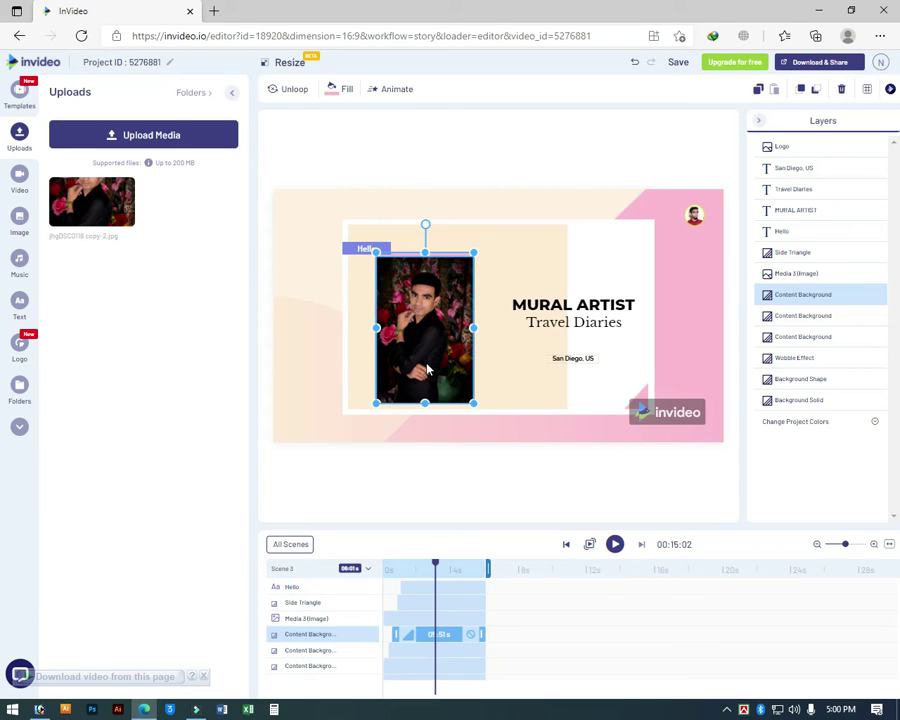
# Delete the pink shape behind the photo and move the photo to the left edge of the cream panel, beneath the Hello label.
pyautogui.press('Delete')
pyautogui.moveTo(430, 345); pyautogui.dragTo(404, 338)
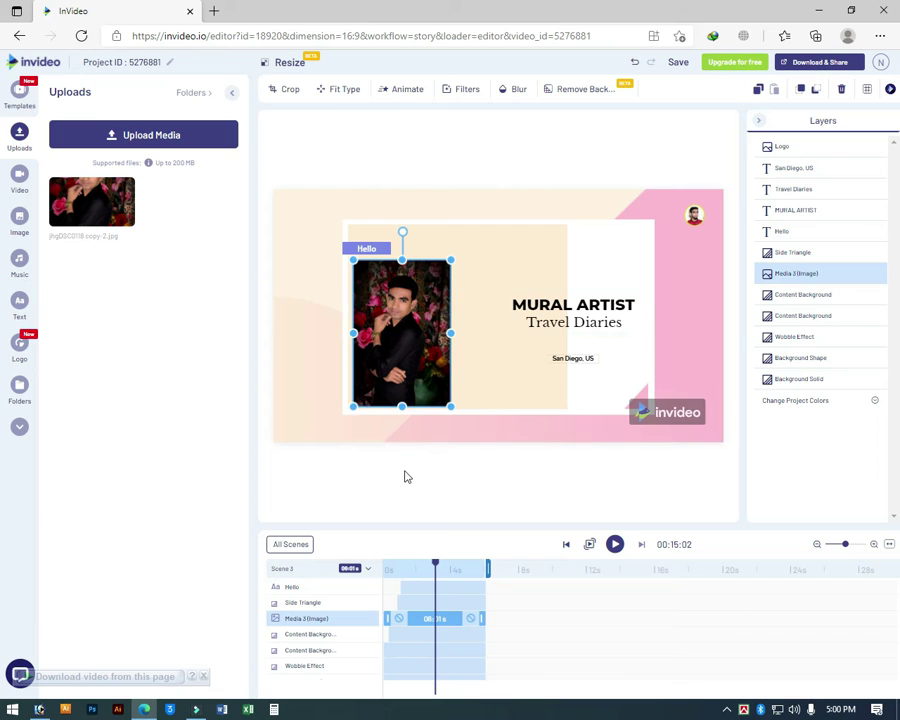
pyautogui.moveTo(435, 566)
pyautogui.mouseDown()
pyautogui.moveTo(412, 568)
pyautogui.moveTo(436, 570)
pyautogui.mouseUp()
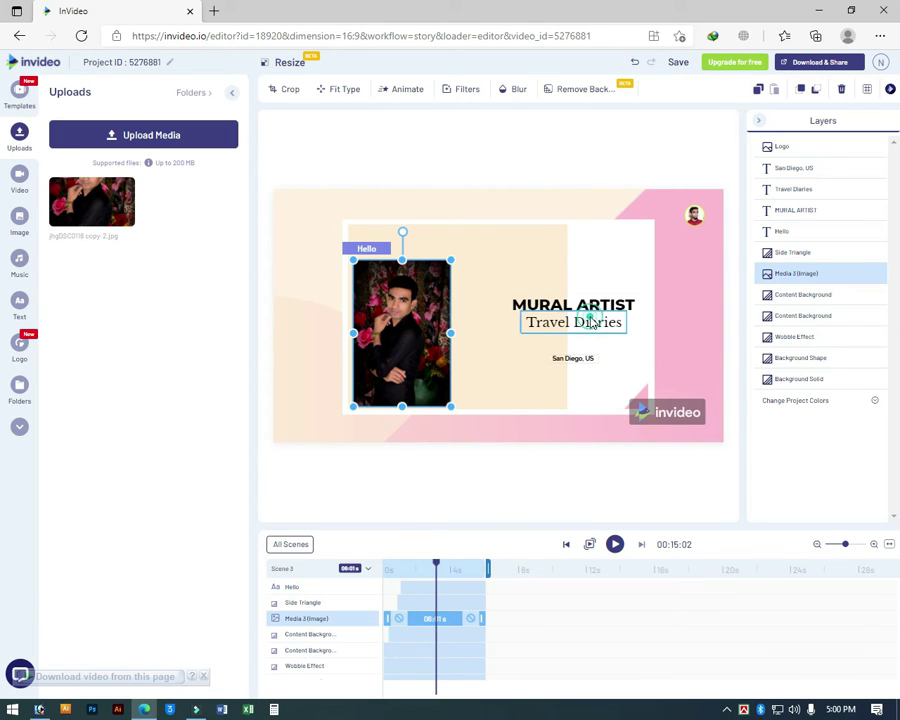
# Replace the "Travel Diaries" text in Scene 03 with "Youtube Channel".
pyautogui.click(555, 321)
pyautogui.click(555, 321)
pyautogui.doubleClick(555, 321)
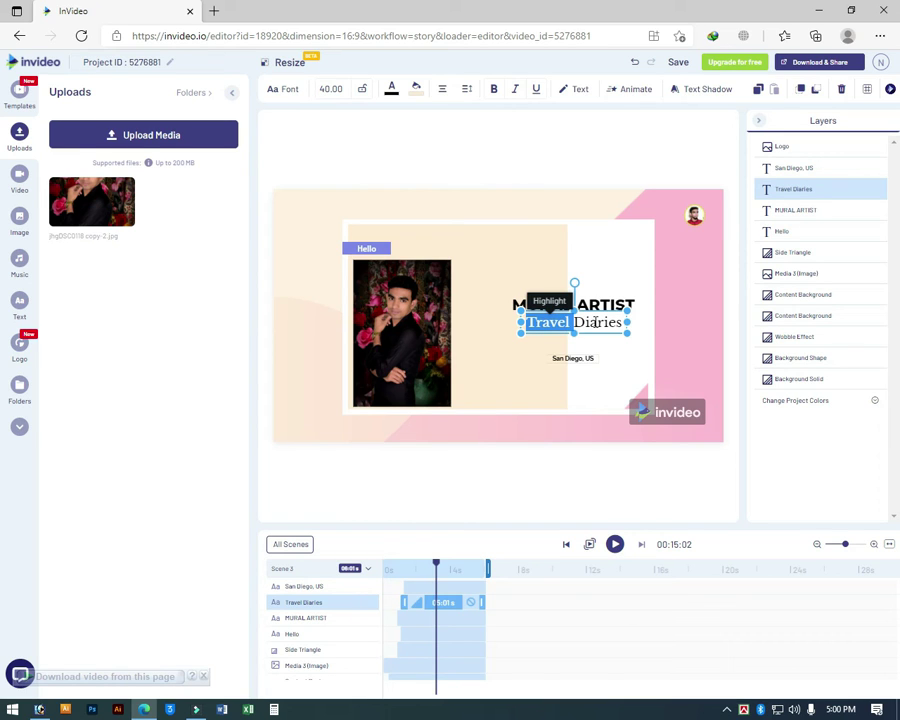
pyautogui.hotkey('ctrl', 'a')
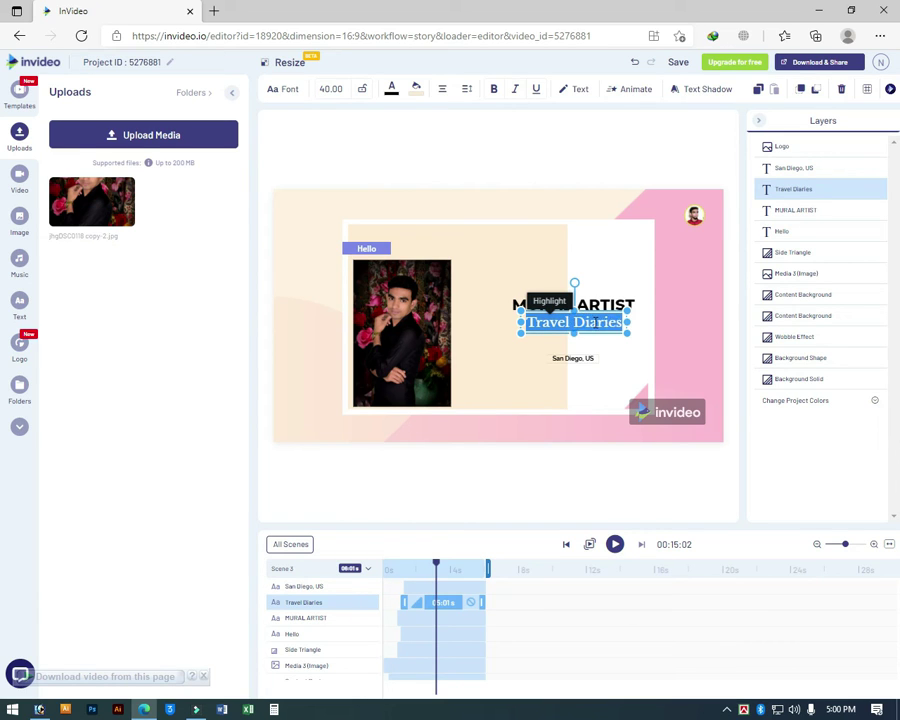
pyautogui.write('Yo')
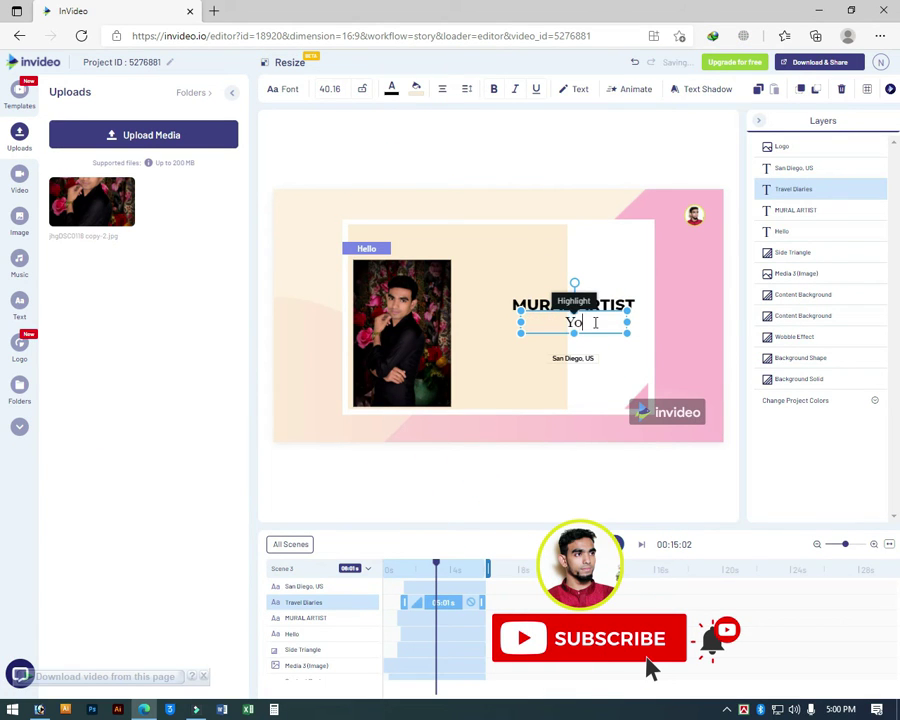
pyautogui.write('utube Channel')
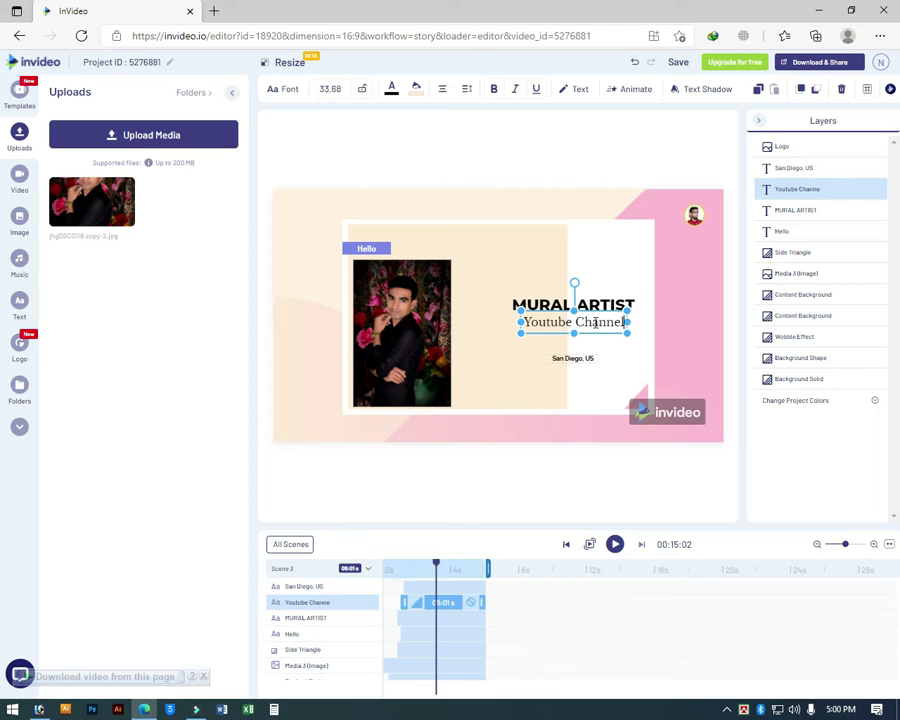
# Replace the "MURAL ARTIST" heading in Scene 03 with the channel owner's full name and deselect the text.
pyautogui.click(593, 305)
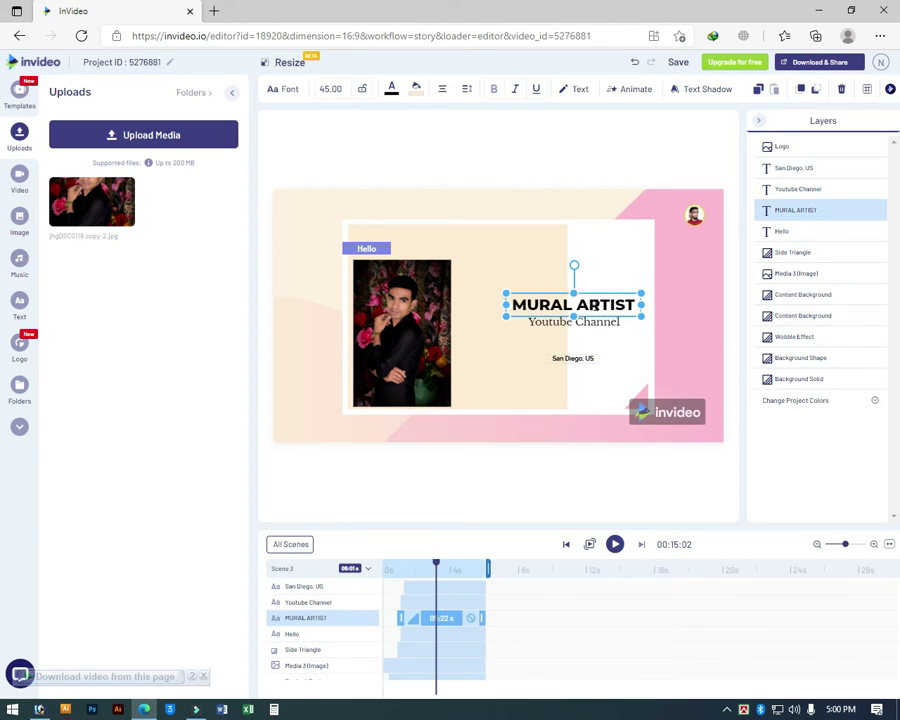
pyautogui.doubleClick(593, 305)
pyautogui.hotkey('ctrl', 'a')
pyautogui.write('Numan Ahmed Nahid')
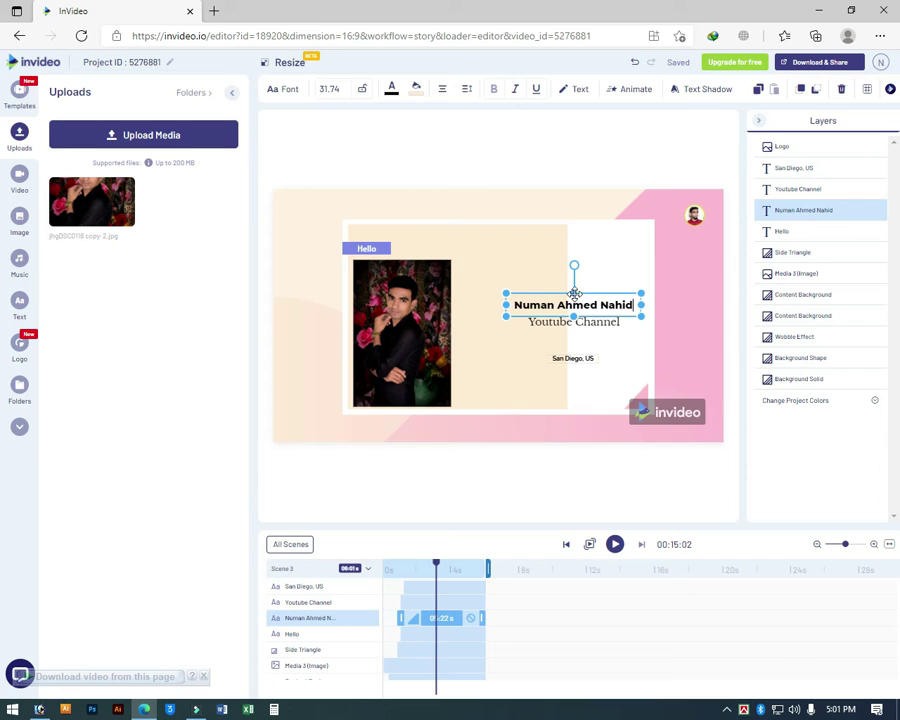
pyautogui.moveTo(574, 293); pyautogui.dragTo(572, 316)
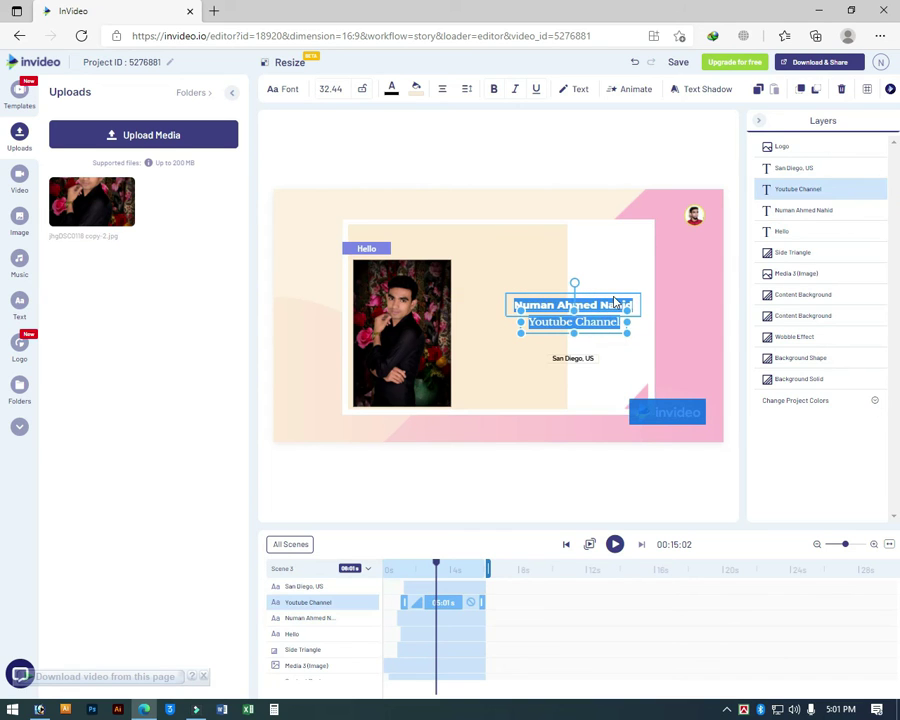
pyautogui.click(602, 304)
pyautogui.click(588, 387)
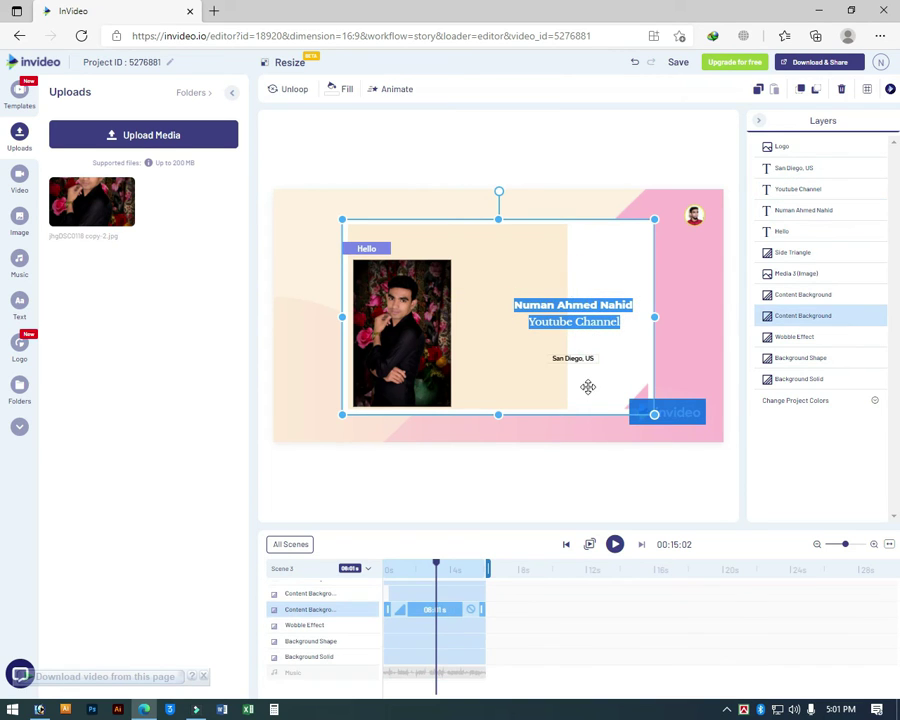
pyautogui.click(574, 460)
# Delete the "San Diego, US" text from Scene 03 and return to the overview of all scenes.
pyautogui.click(588, 360)
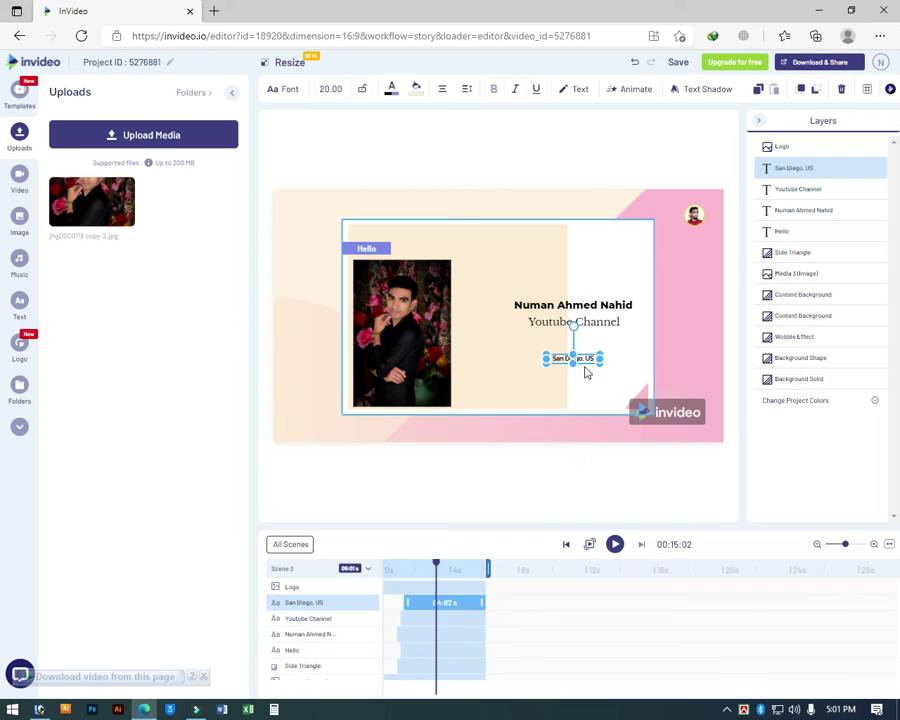
pyautogui.press('Delete')
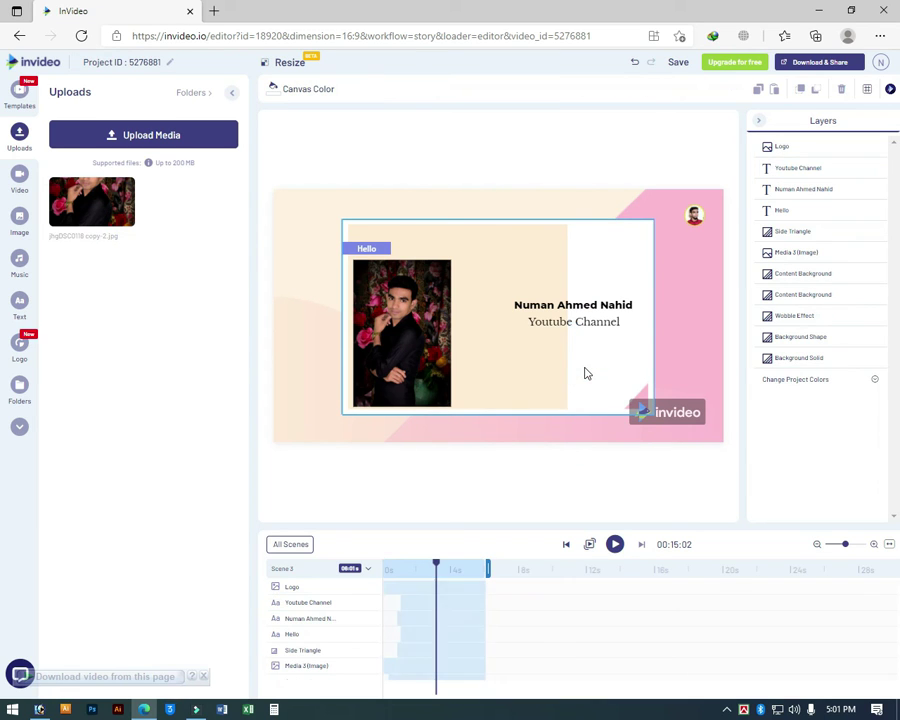
pyautogui.click(488, 628)
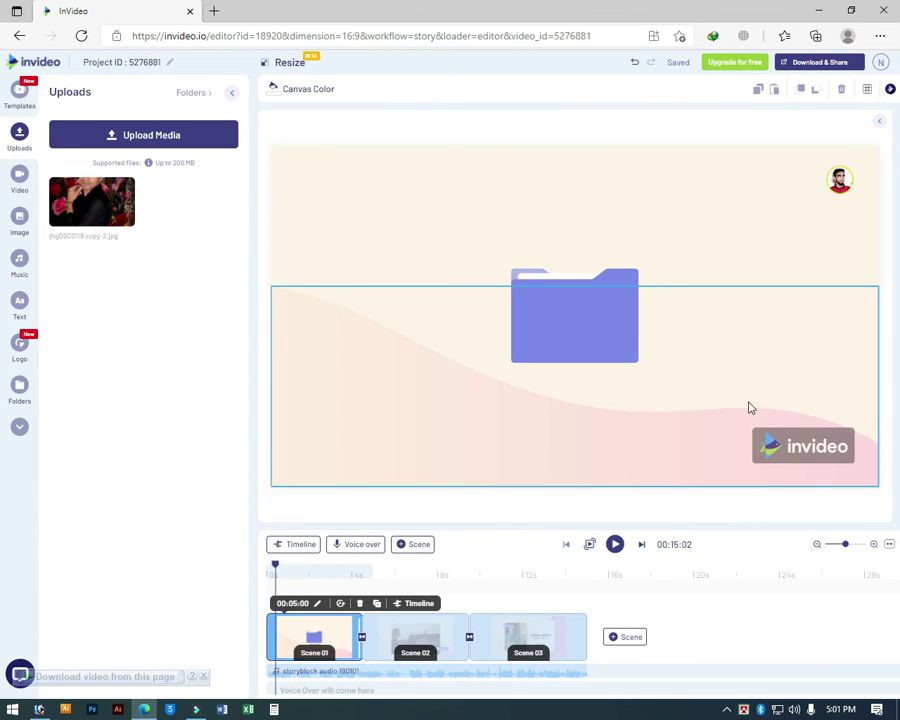
# Play the intro through from Scene 01 and lower the computer's speaker volume to 15.
pyautogui.click(616, 544)
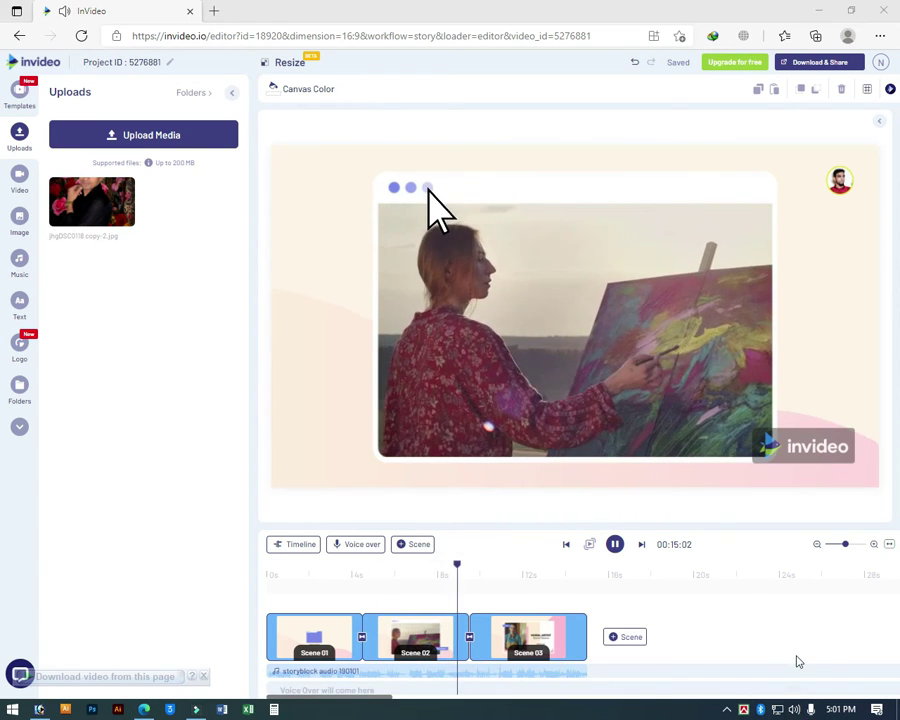
pyautogui.click(793, 709)
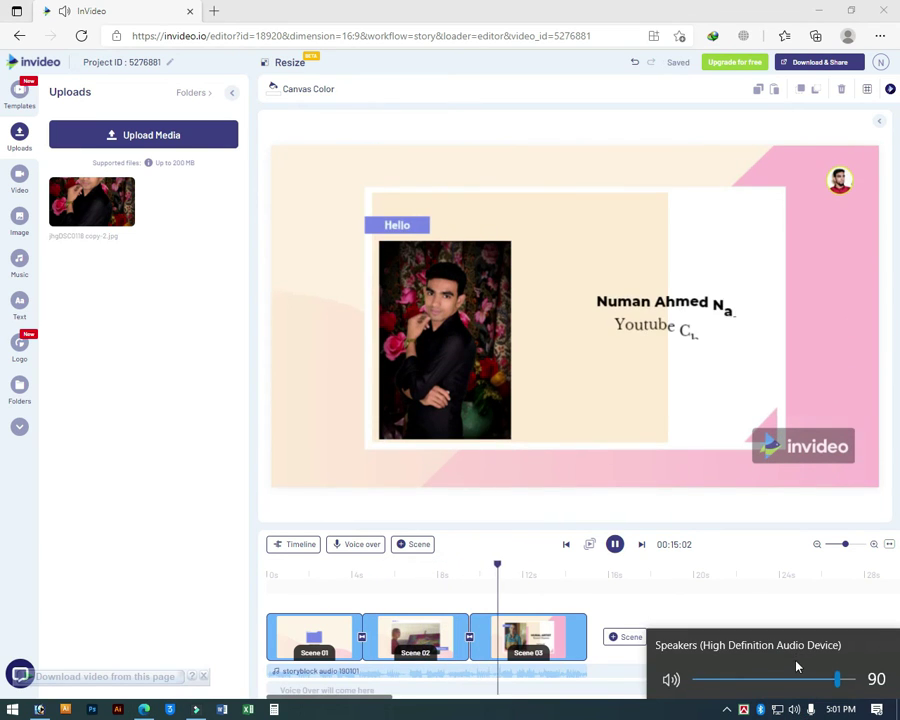
pyautogui.moveTo(693, 681); pyautogui.dragTo(717, 685)
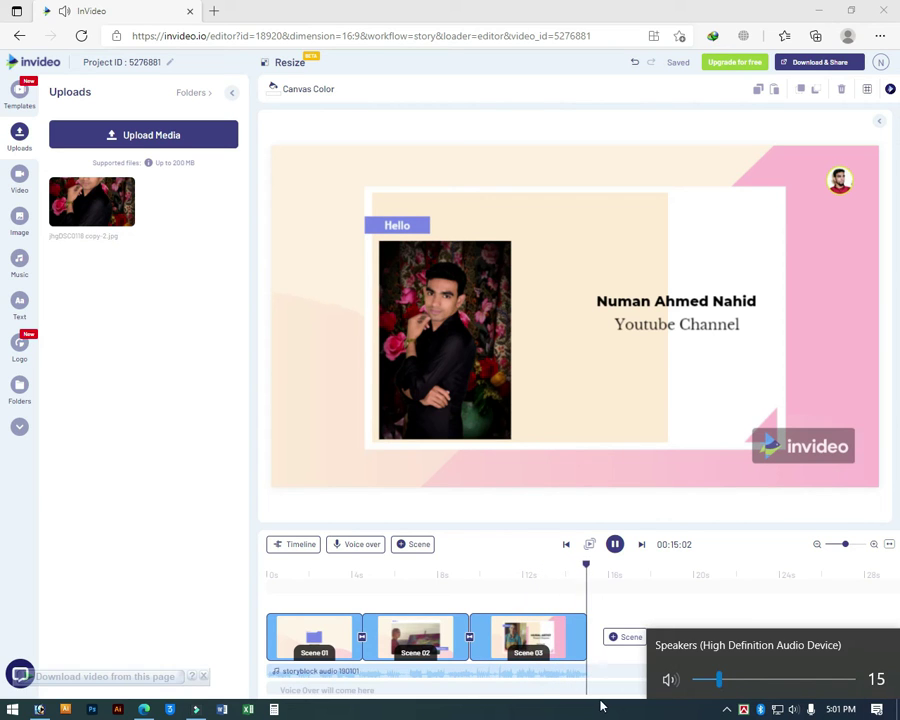
# Return the playhead to the start and scrub through the three scenes to review the finished intro.
pyautogui.moveTo(591, 570); pyautogui.dragTo(231, 589)
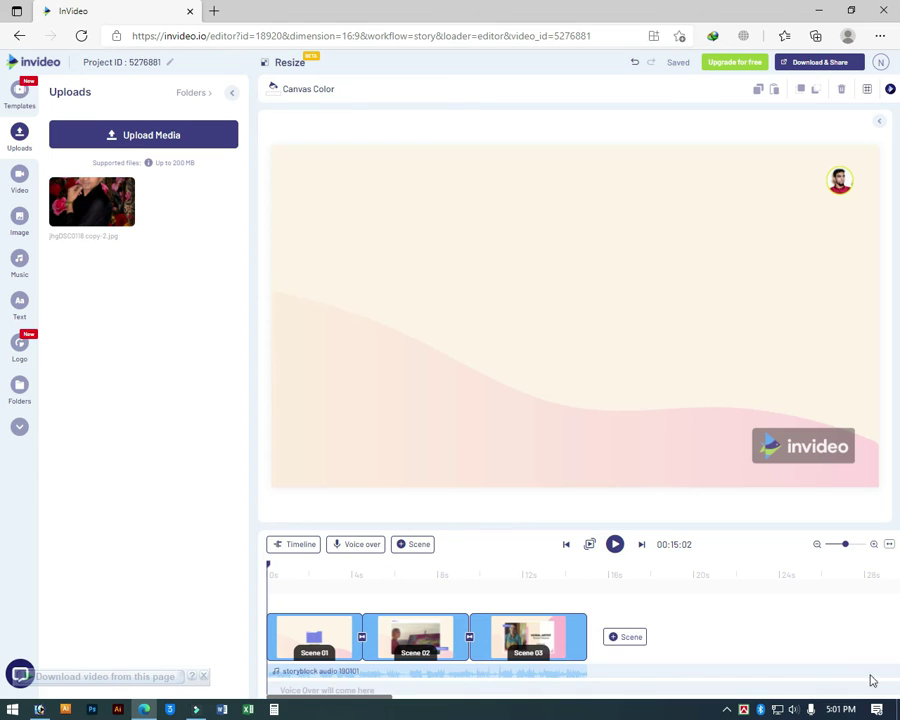
pyautogui.click(643, 712)
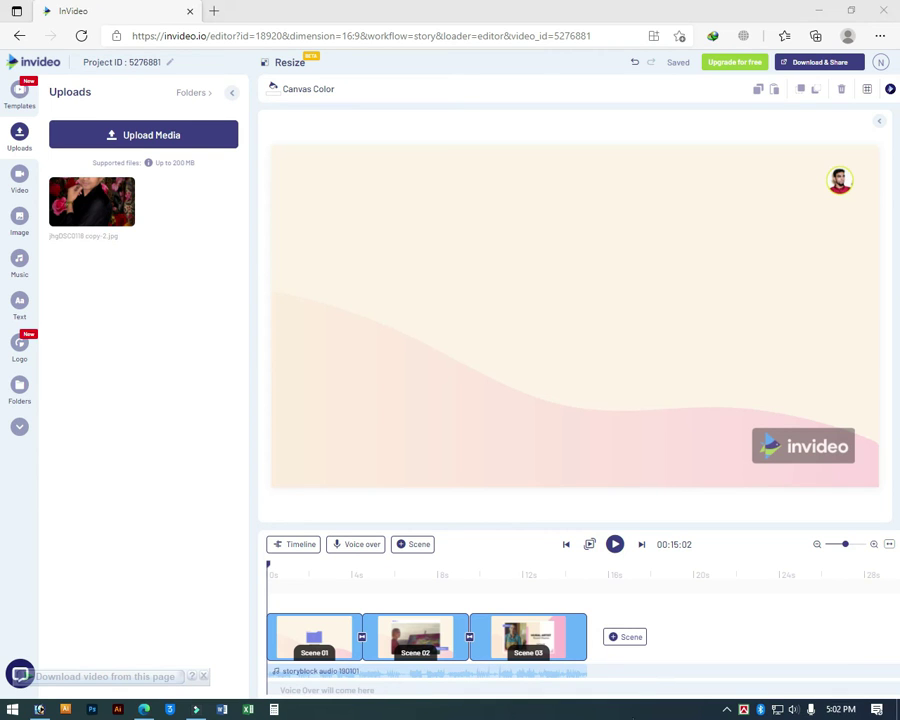
pyautogui.click(356, 574)
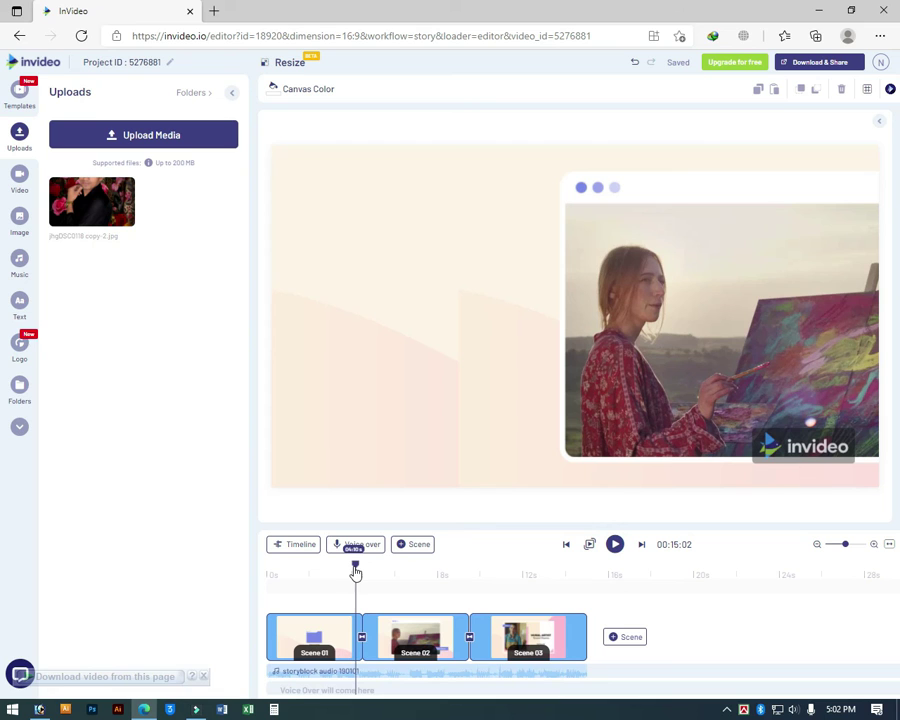
pyautogui.moveTo(356, 573)
pyautogui.mouseDown()
pyautogui.moveTo(514, 592)
pyautogui.moveTo(587, 615)
pyautogui.moveTo(254, 629)
pyautogui.mouseUp()
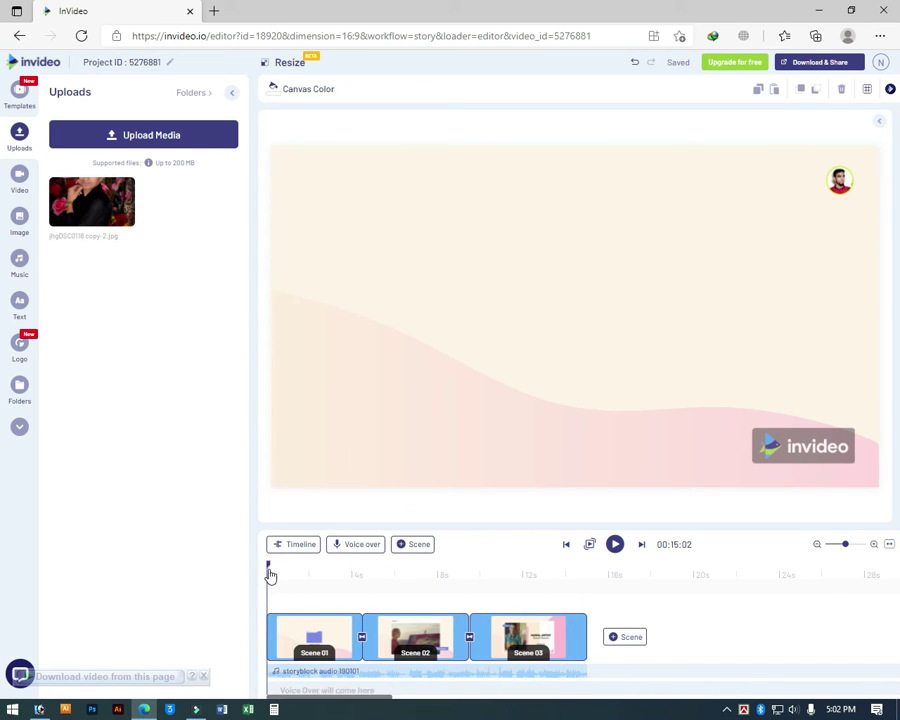
pyautogui.moveTo(287, 570); pyautogui.dragTo(557, 602)
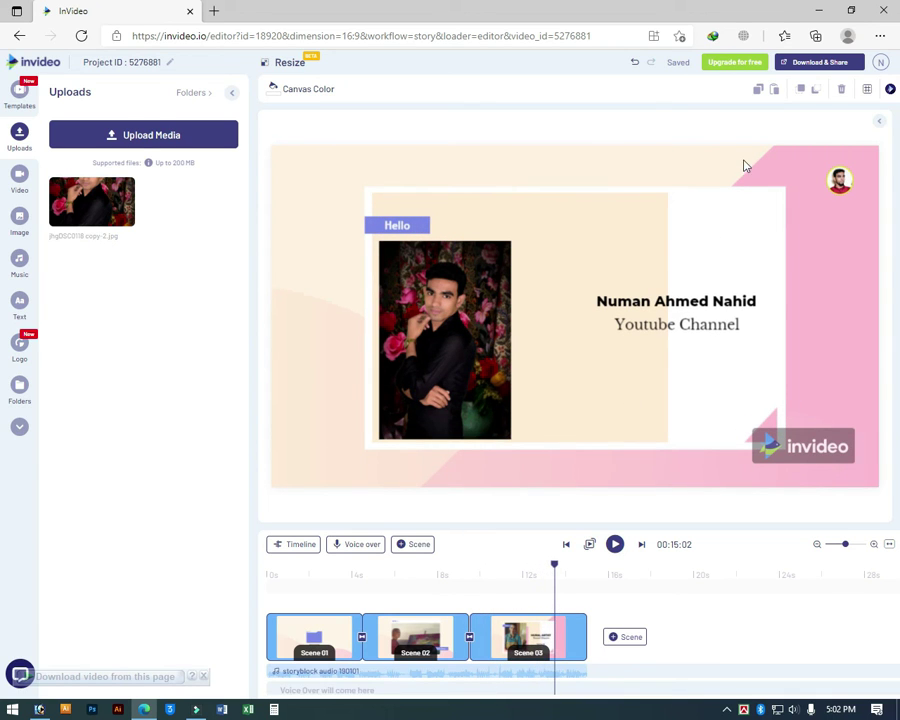
# Export the finished intro at 720p with the watermark.
pyautogui.click(830, 65)
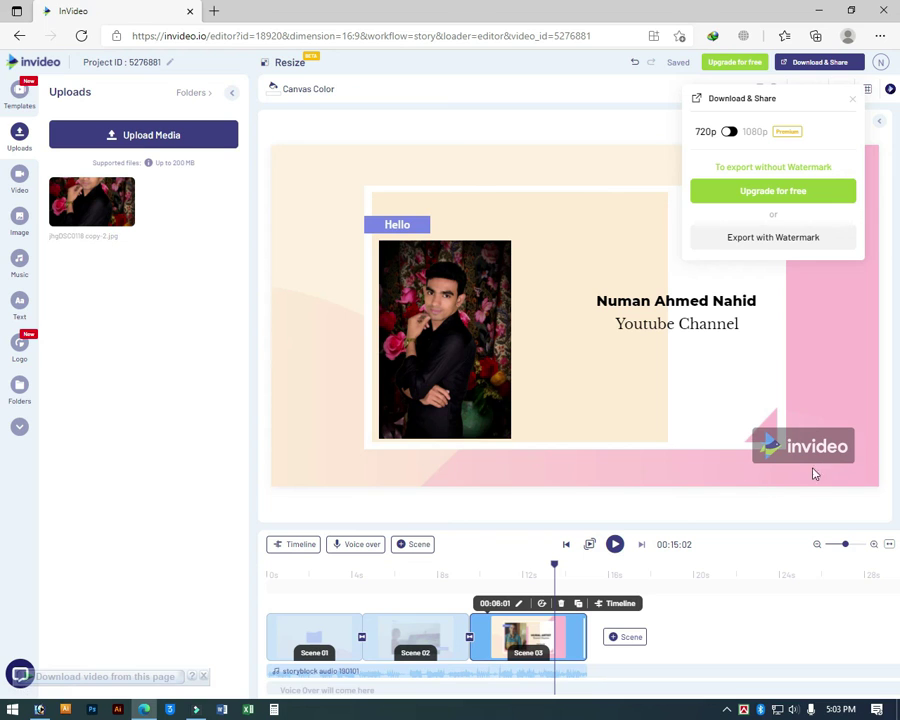
pyautogui.click(763, 243)
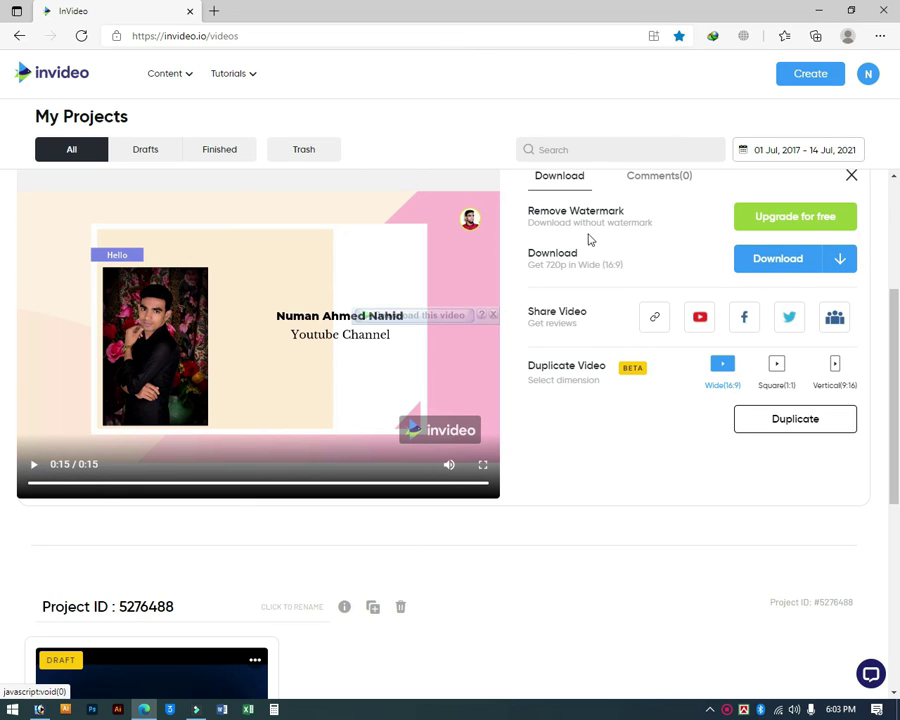
pyautogui.moveTo(527, 227); pyautogui.dragTo(737, 255)
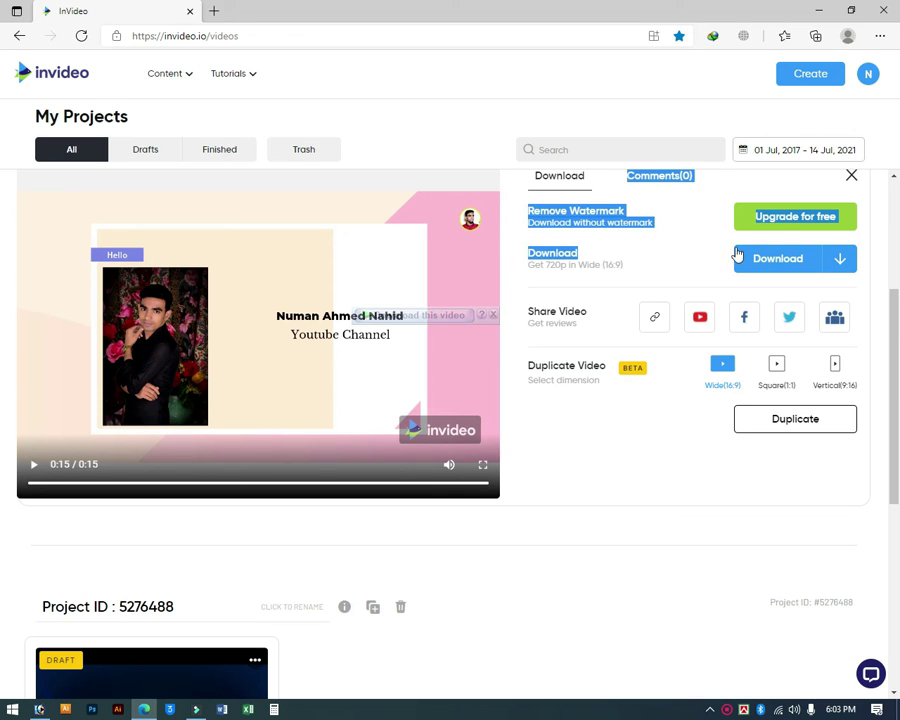
pyautogui.click(662, 238)
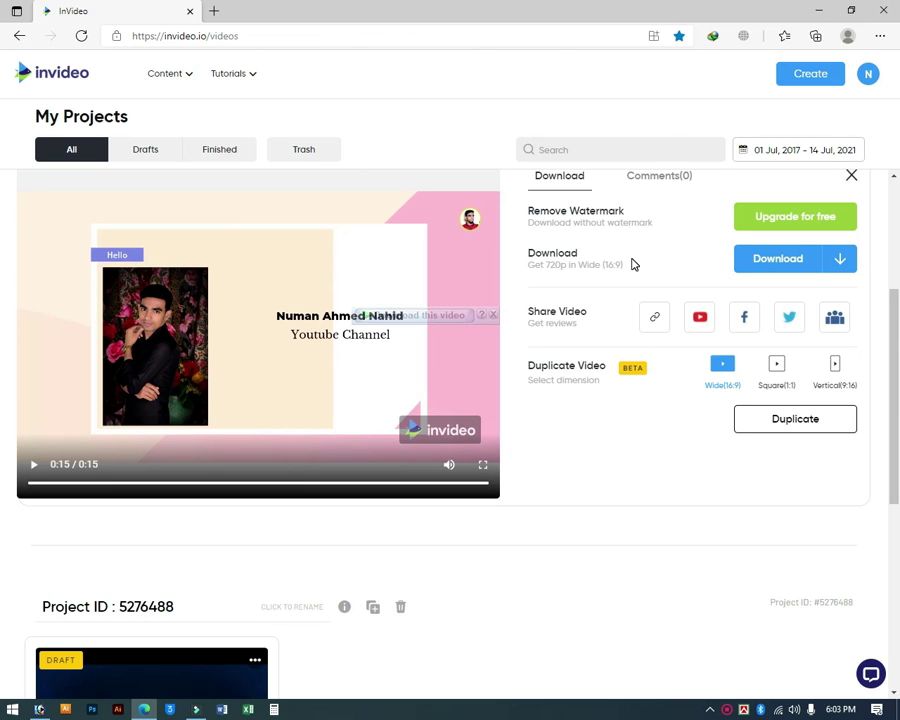
pyautogui.click(793, 262)
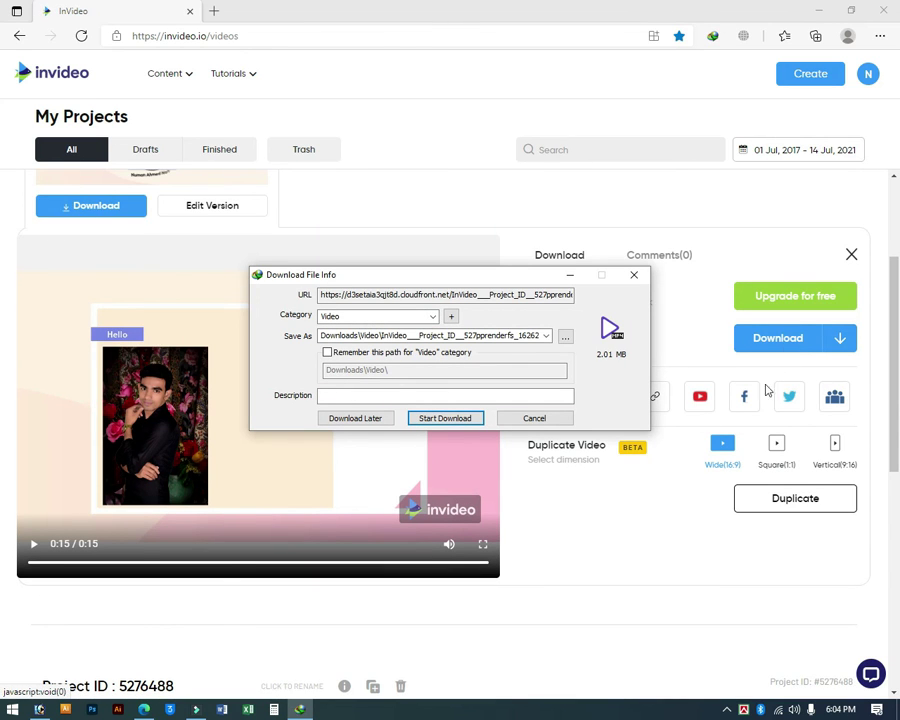
pyautogui.click(535, 419)
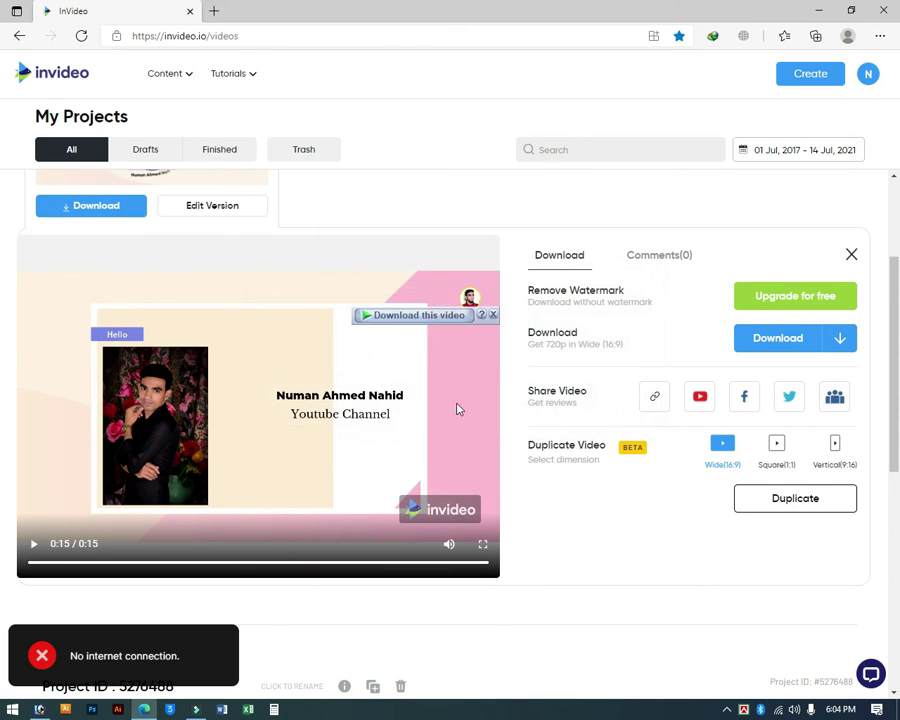
# Download the exported video from its preview player as InVideo.mp4 into Downloads\Video and open the containing folder.
pyautogui.click(432, 316)
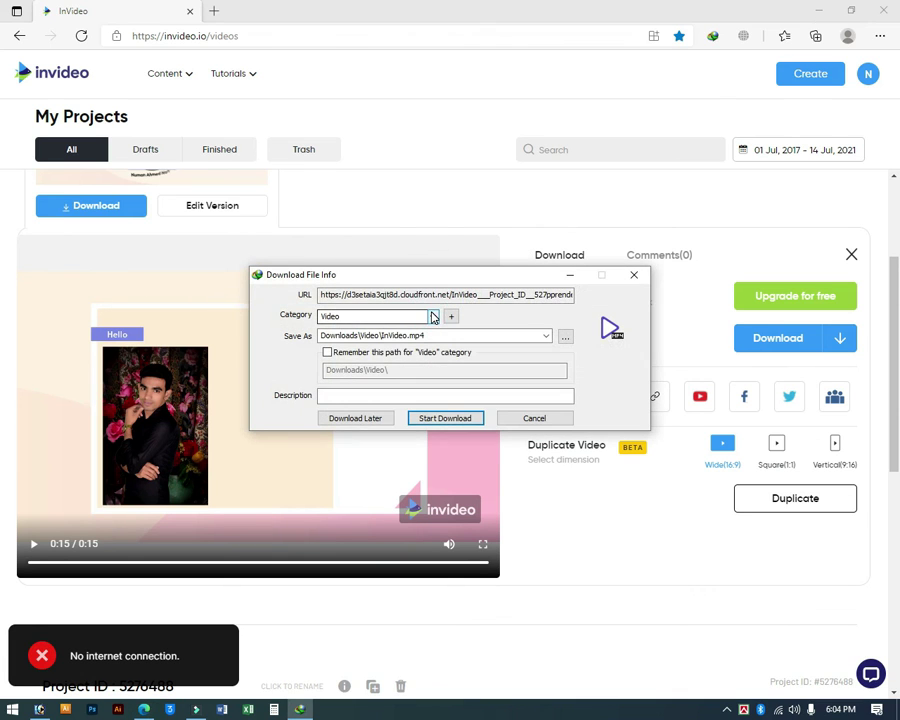
pyautogui.click(442, 418)
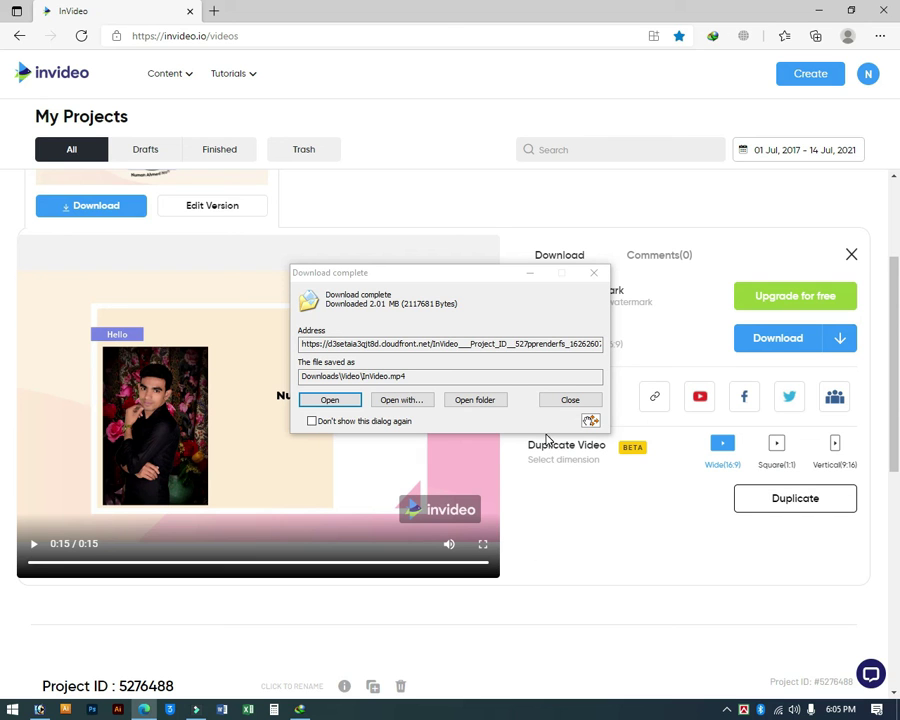
pyautogui.click(473, 402)
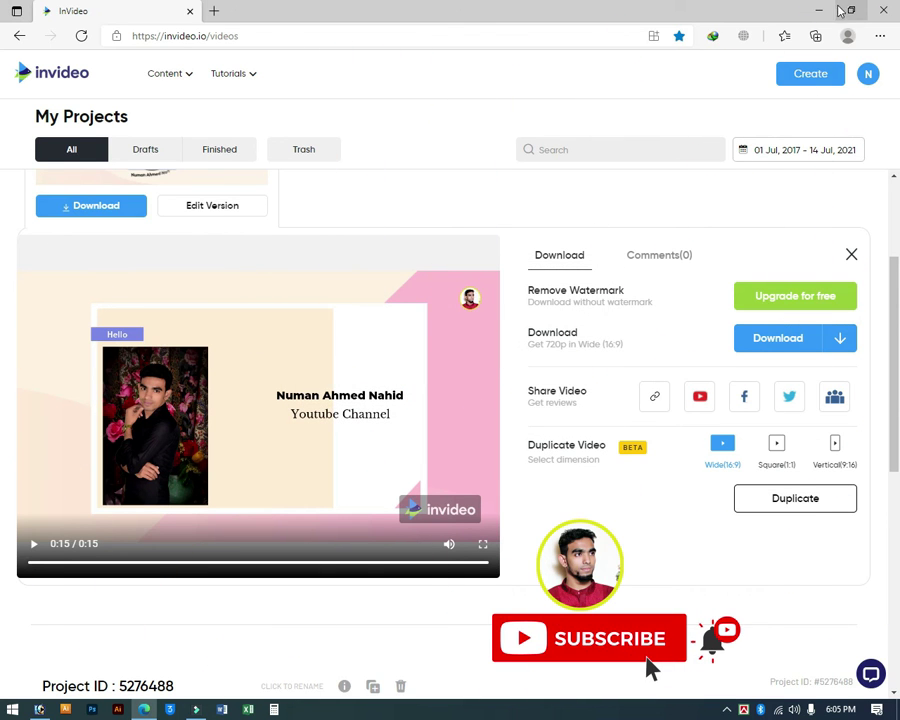
# Minimise the browser and open the downloaded InVideo.mp4 from the Video folder.
pyautogui.click(818, 10)
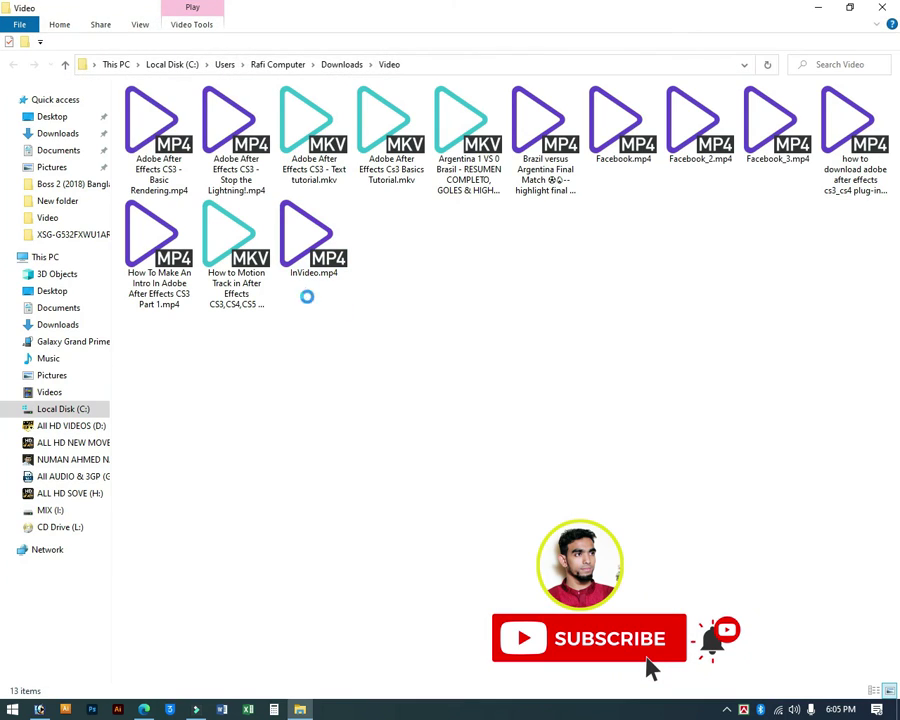
pyautogui.rightClick(398, 212)
pyautogui.click(315, 250)
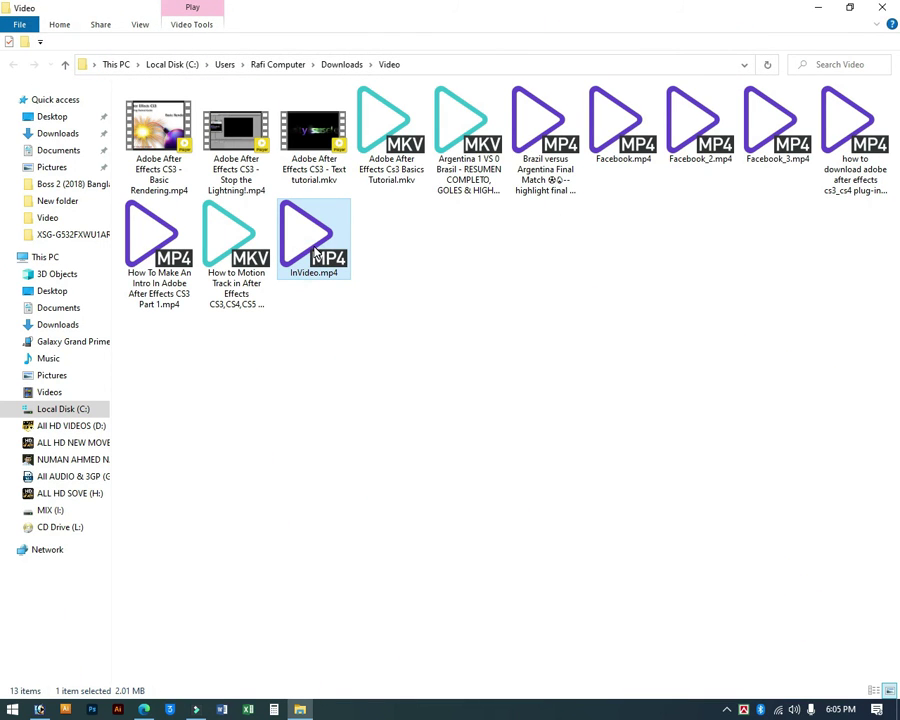
pyautogui.rightClick(314, 246)
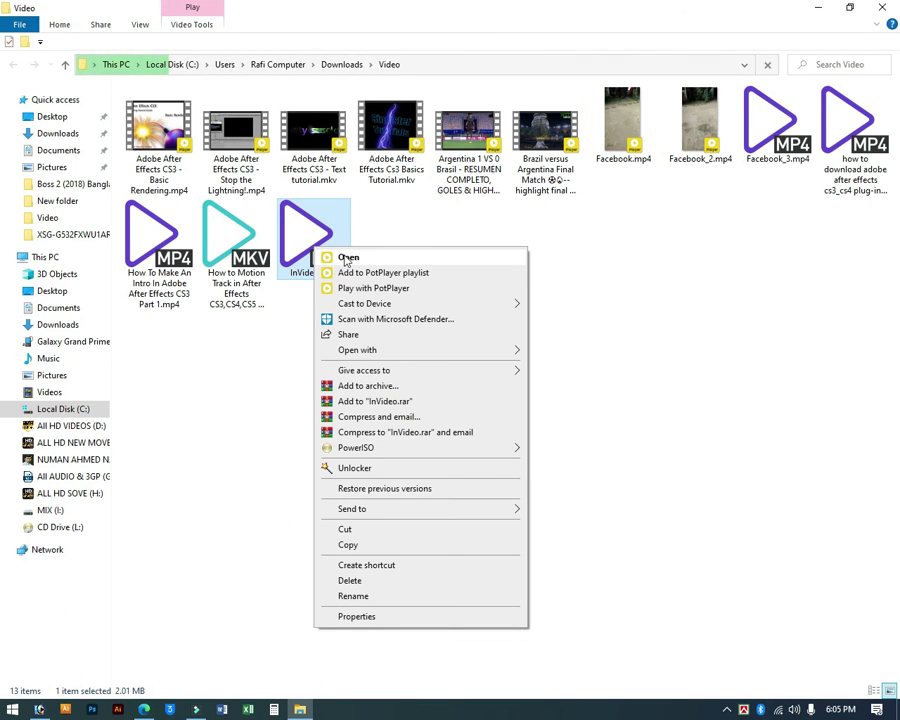
pyautogui.click(345, 257)
# Minimise the Video folder window to show the desktop.
pyautogui.click(818, 10)
pyautogui.rightClick(574, 281)
pyautogui.click(631, 321)
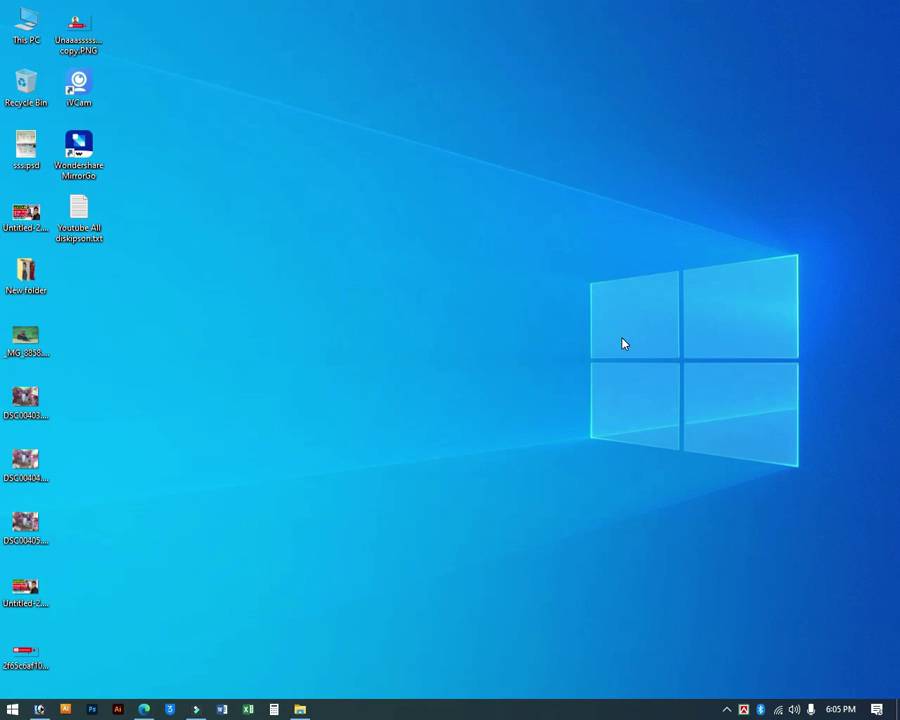